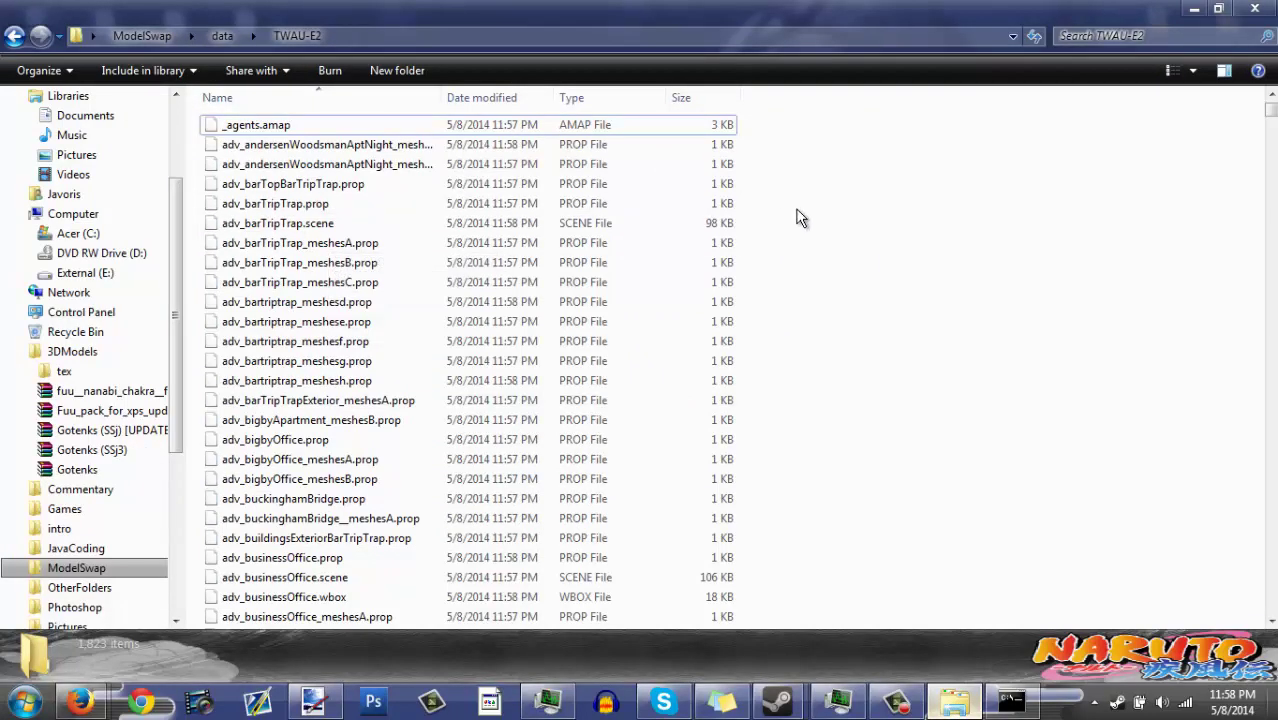
# Step: Scroll through the extracted game files in the ModelSwap data\TWAU-E2 folder
pyautogui.scroll(-10, 801, 205)
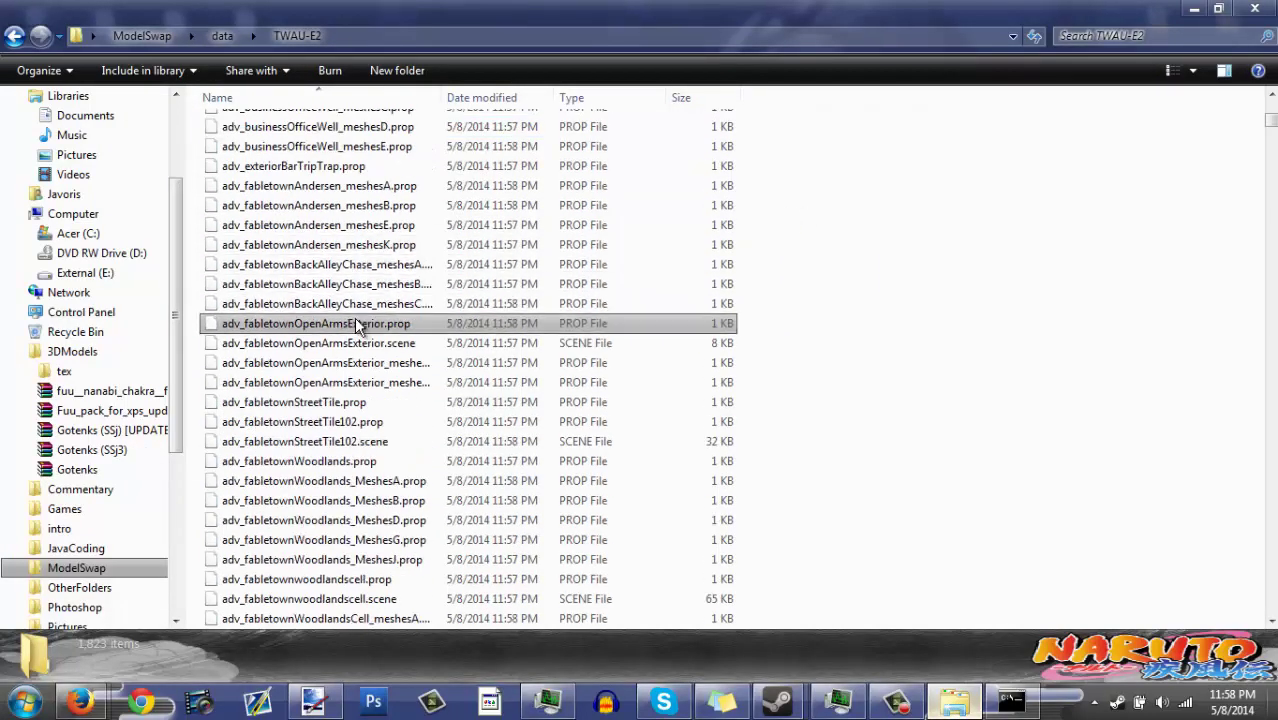
pyautogui.click(351, 323)
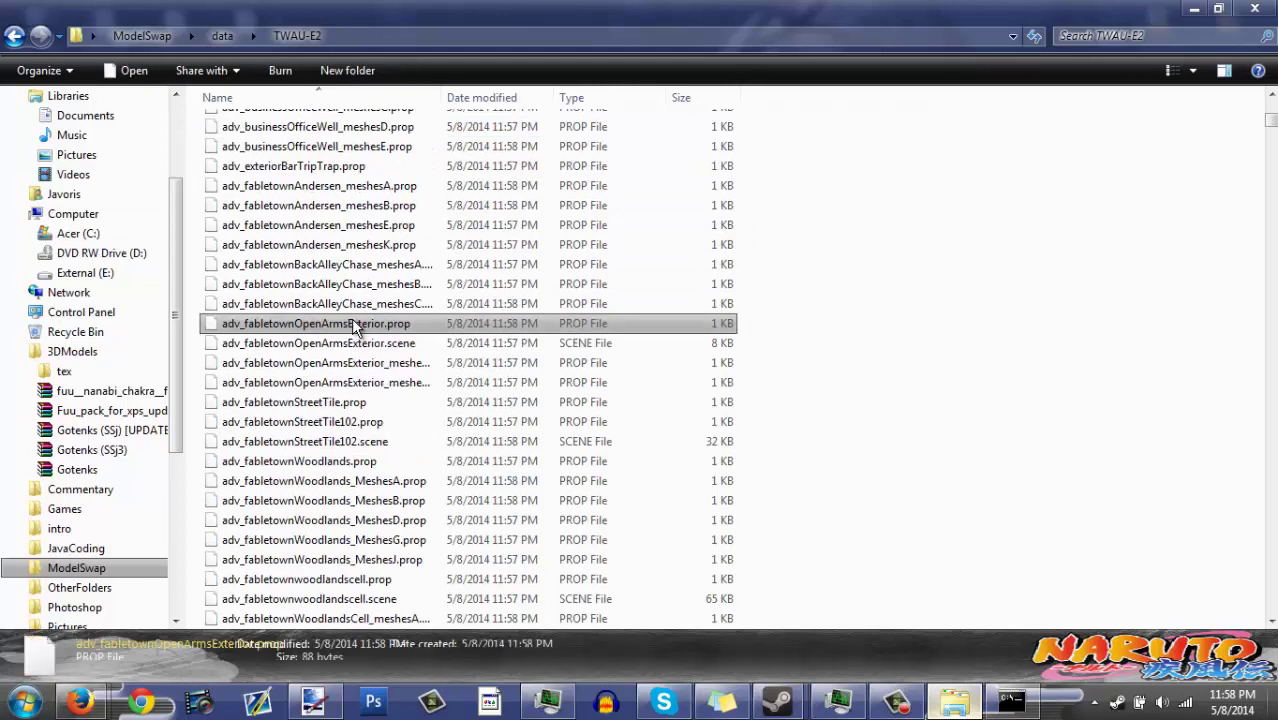
pyautogui.write('sk15_dee')
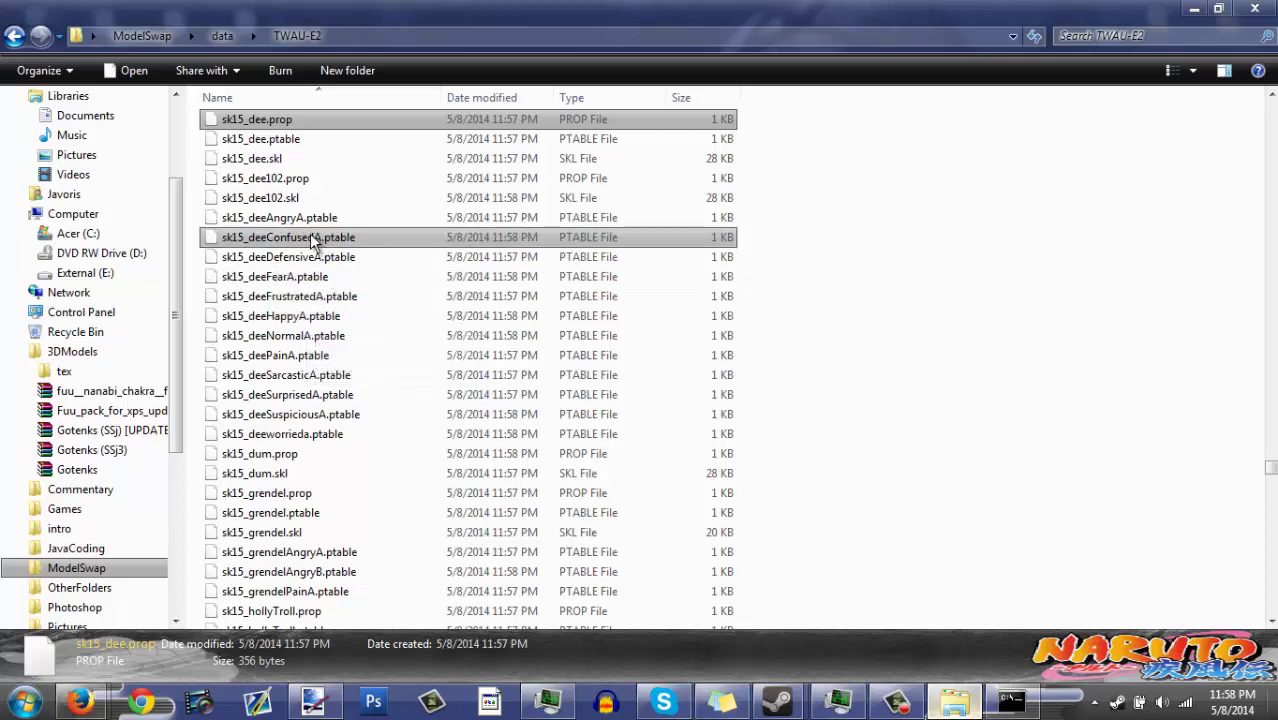
pyautogui.click(283, 436)
pyautogui.scroll(-1, 288, 440)
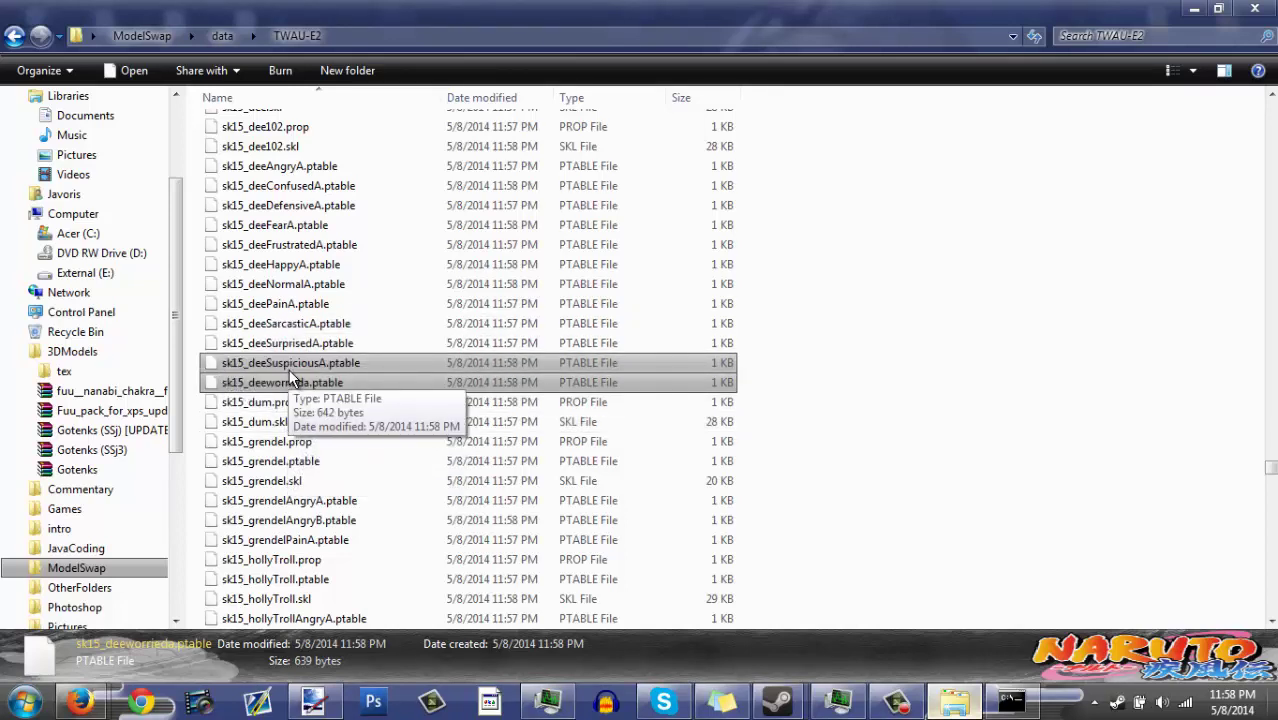
pyautogui.scroll(-6, 295, 370)
pyautogui.scroll(-20, 300, 365)
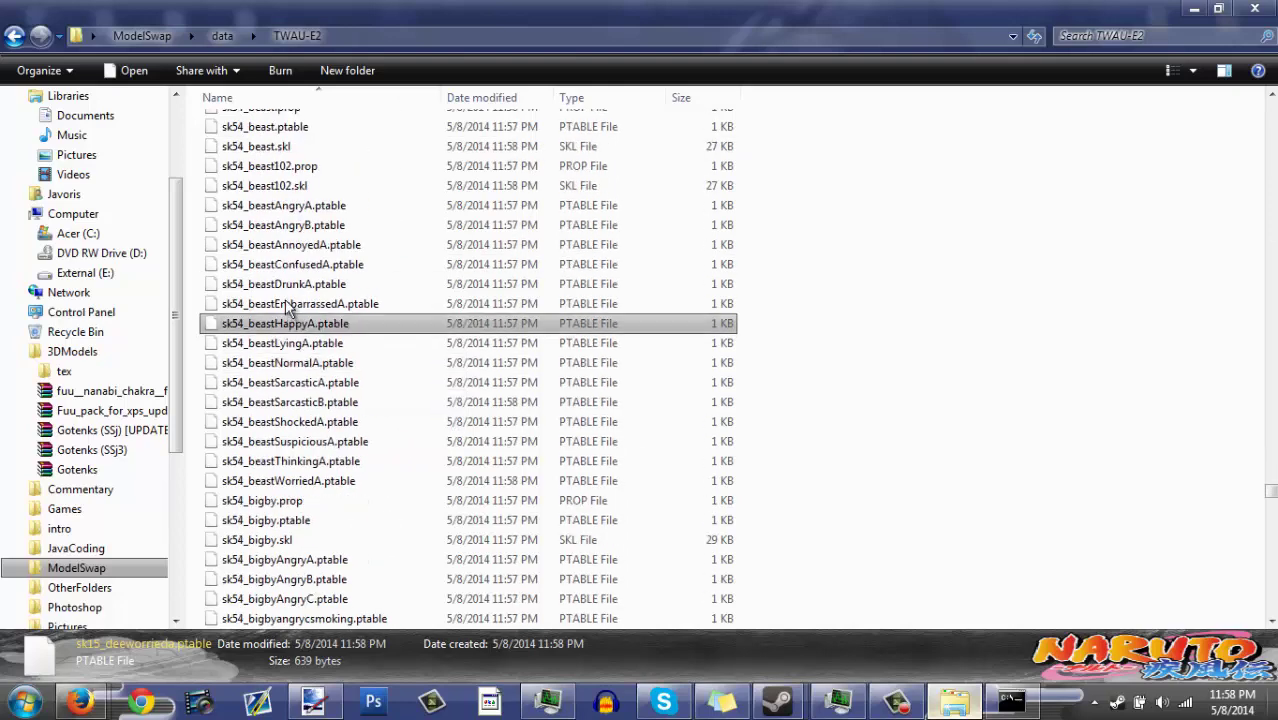
pyautogui.scroll(1, 288, 270)
pyautogui.scroll(-2, 288, 270)
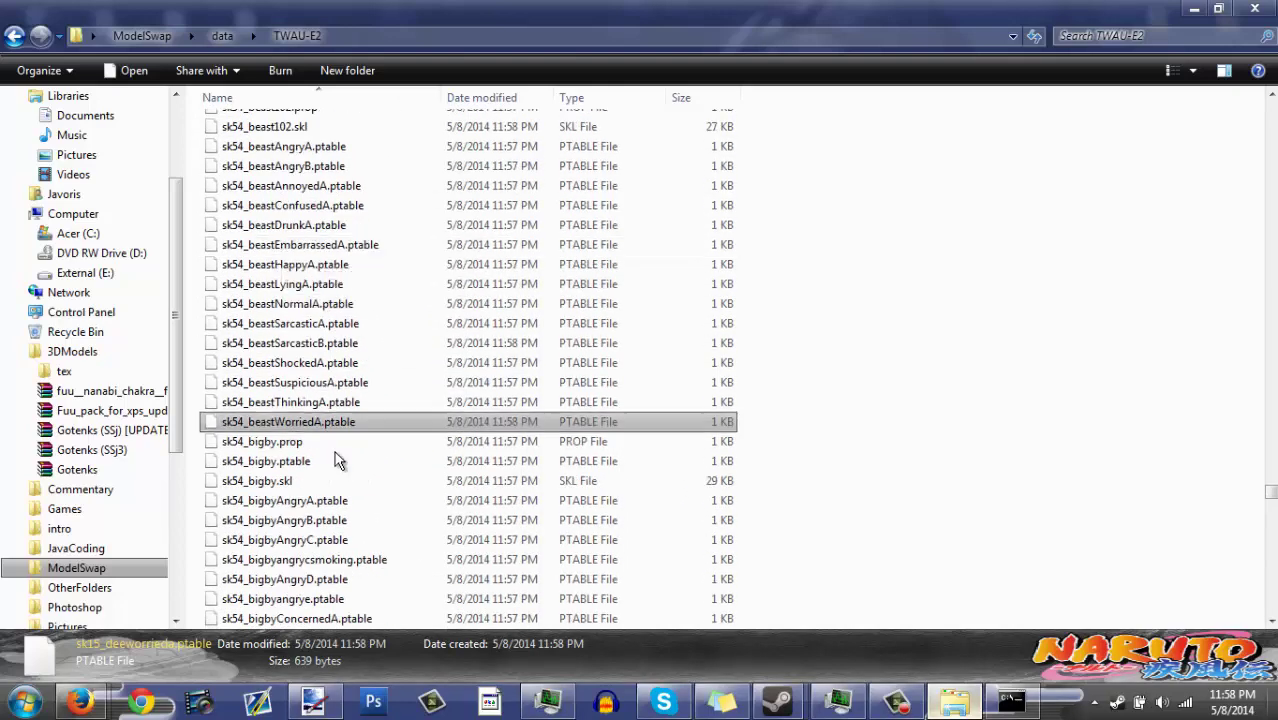
# Step: Rename sk54_bluebeard.prop to the temporary name sk54_bigby1.prop
pyautogui.click(264, 444)
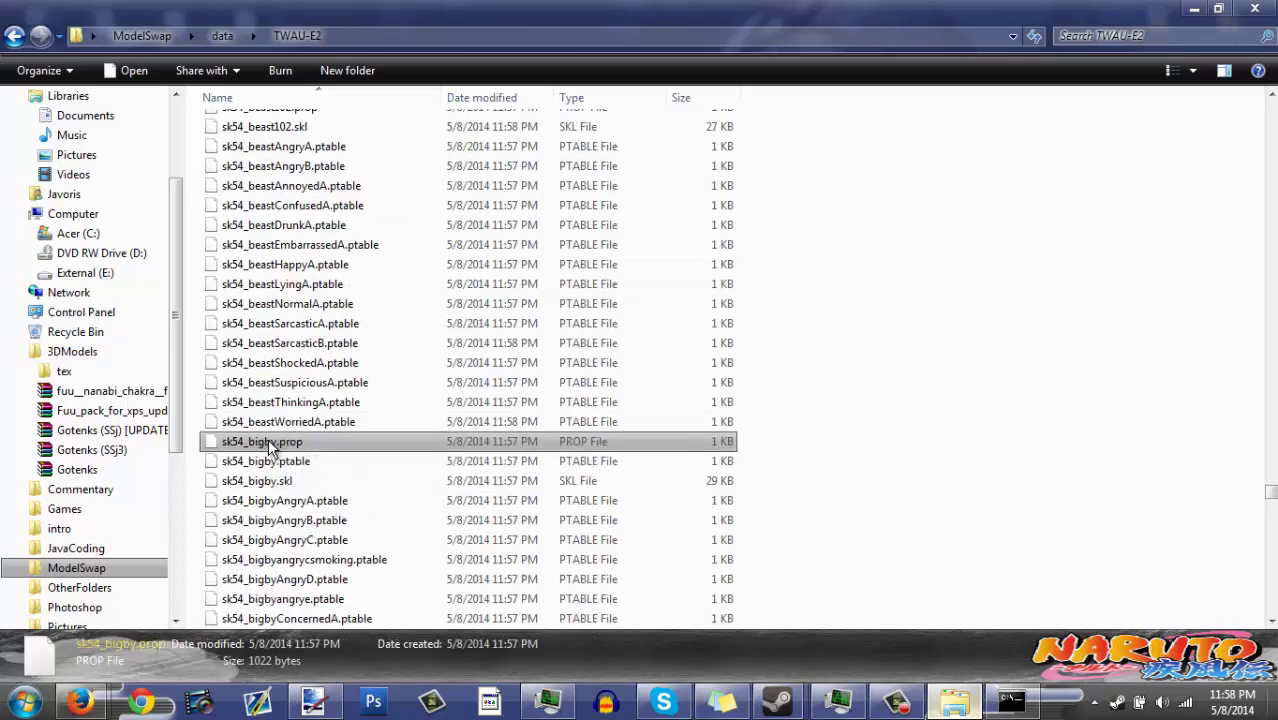
pyautogui.click(272, 445)
pyautogui.hotkey('ctrl', 'c')
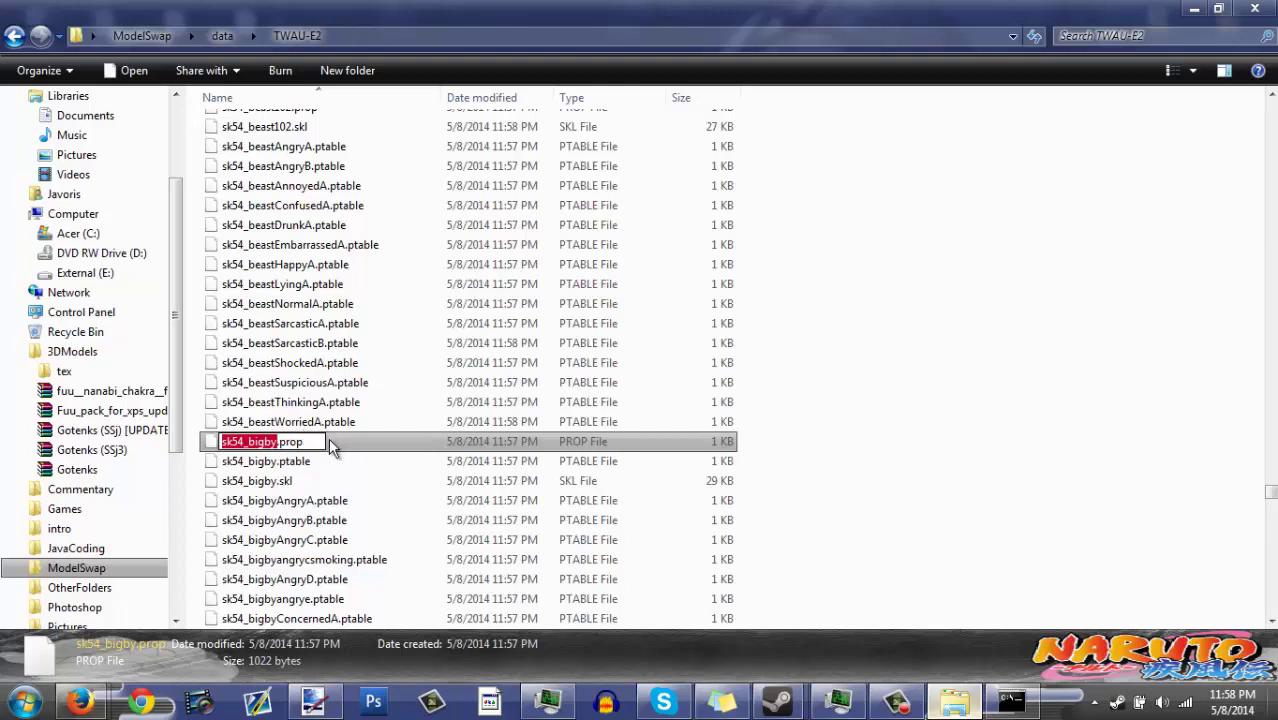
pyautogui.press('Escape')
pyautogui.scroll(-18, 285, 452)
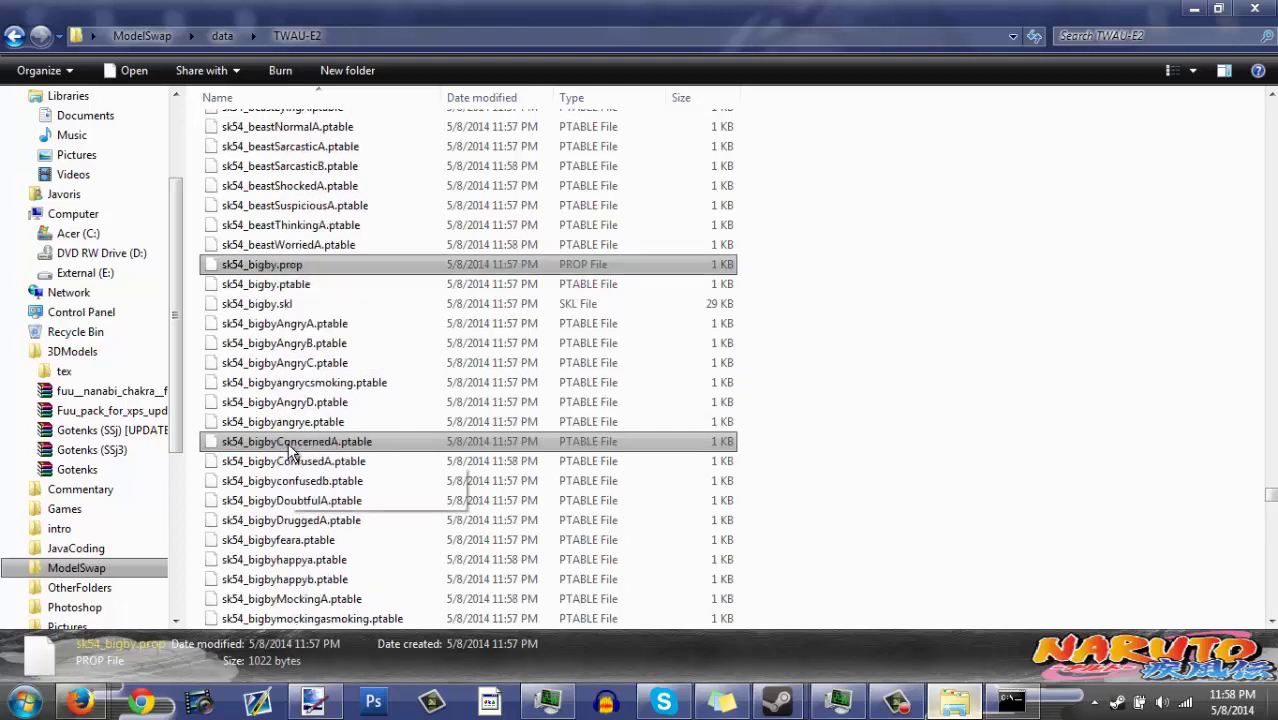
pyautogui.scroll(2, 295, 440)
pyautogui.click(292, 300)
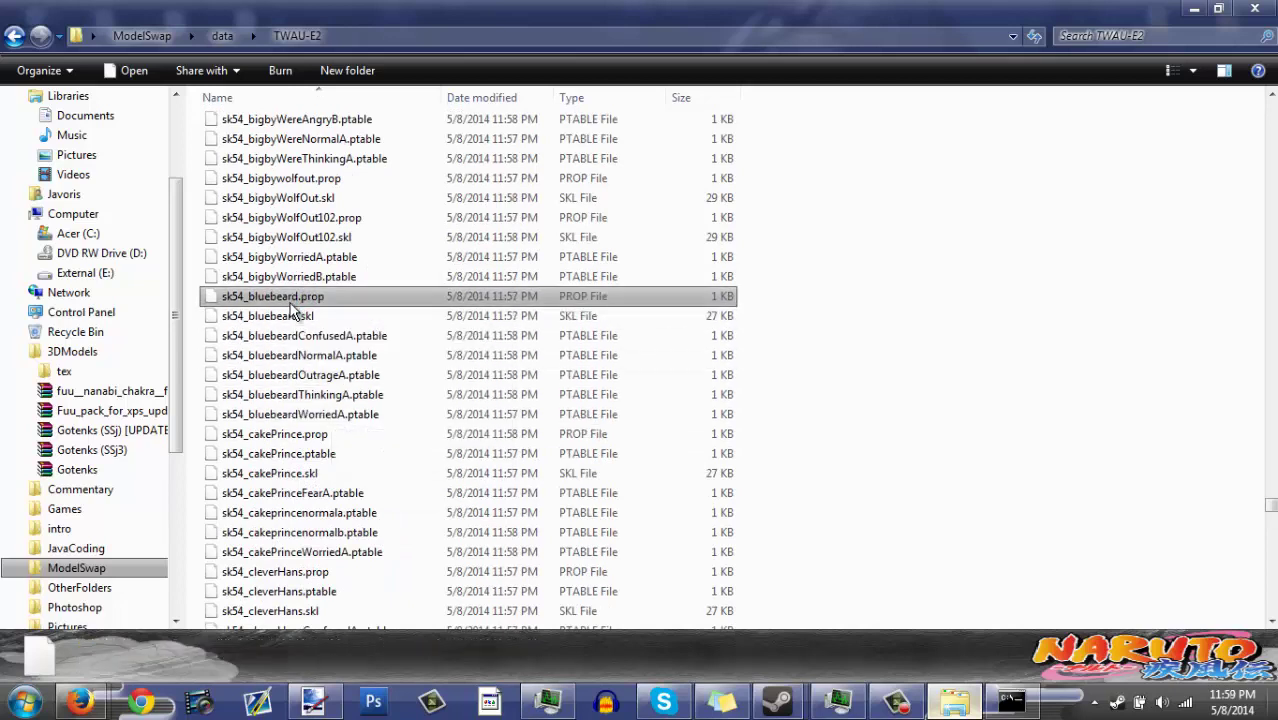
pyautogui.click(292, 300)
pyautogui.hotkey('ctrl', 'v')
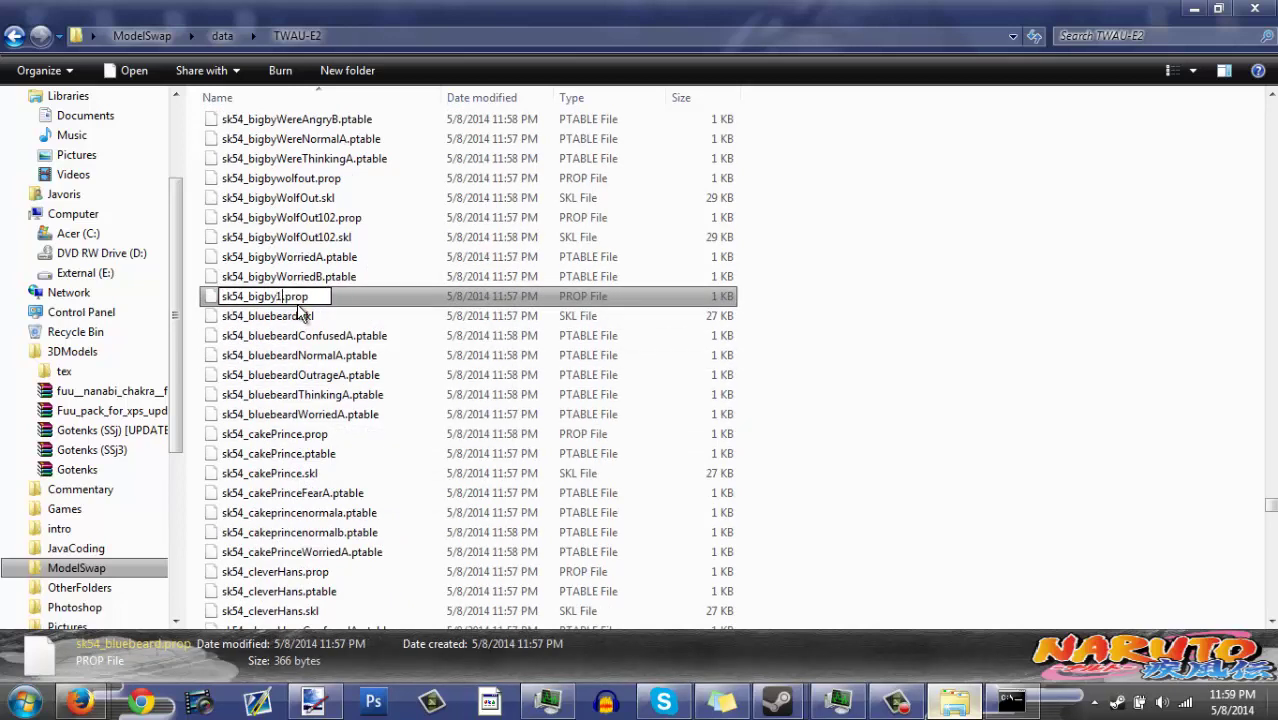
pyautogui.press('Return')
# Step: Rename the original sk54_bigby.prop to sk54_bluebeard.prop
pyautogui.scroll(3, 302, 300)
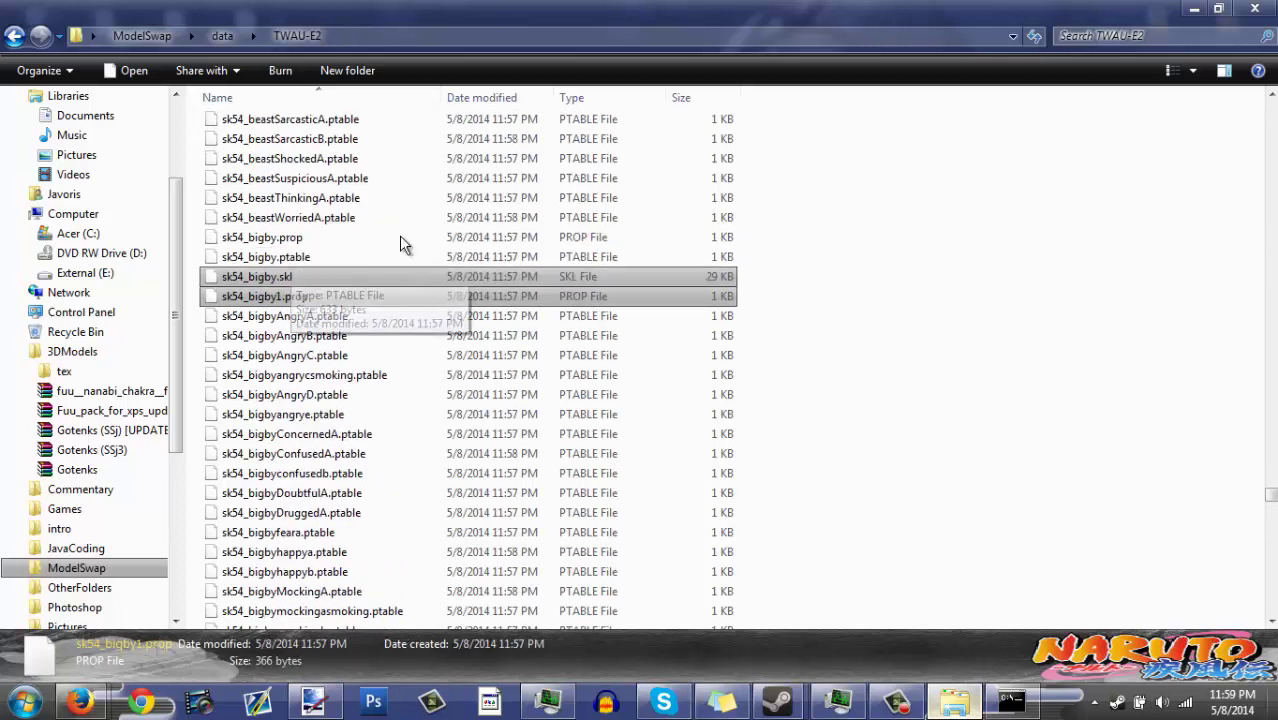
pyautogui.click(272, 238)
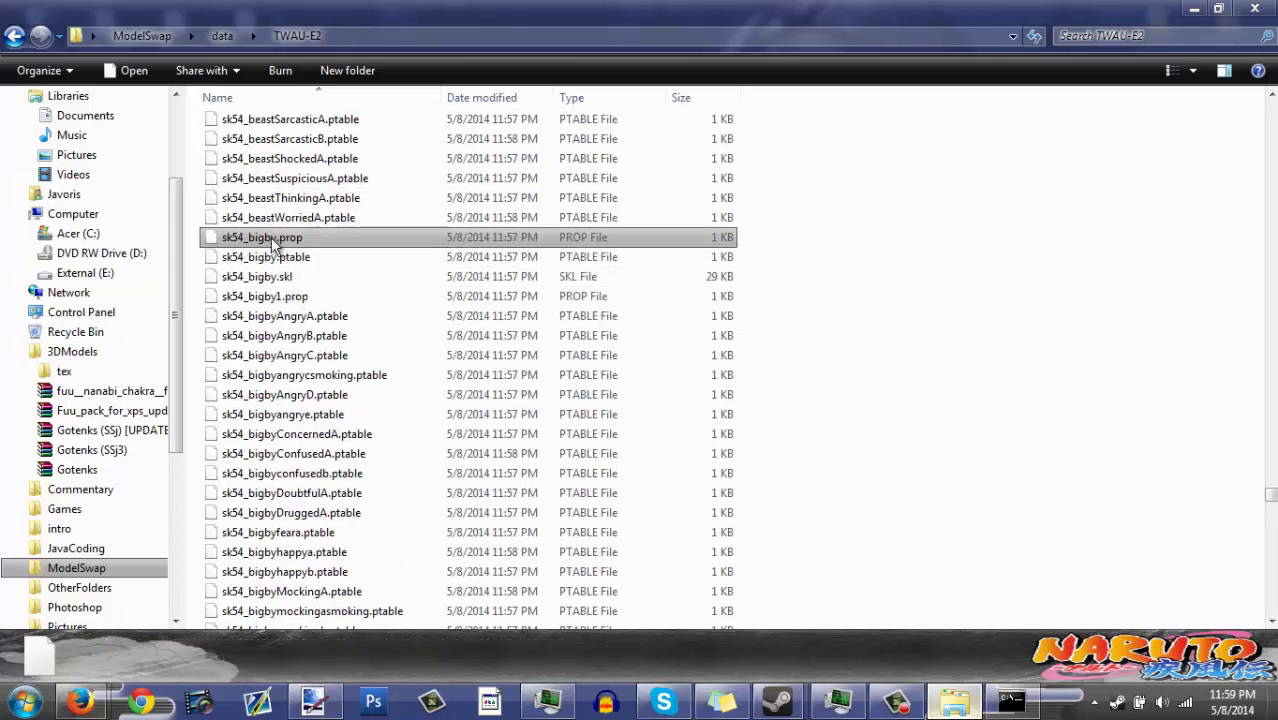
pyautogui.click(271, 237)
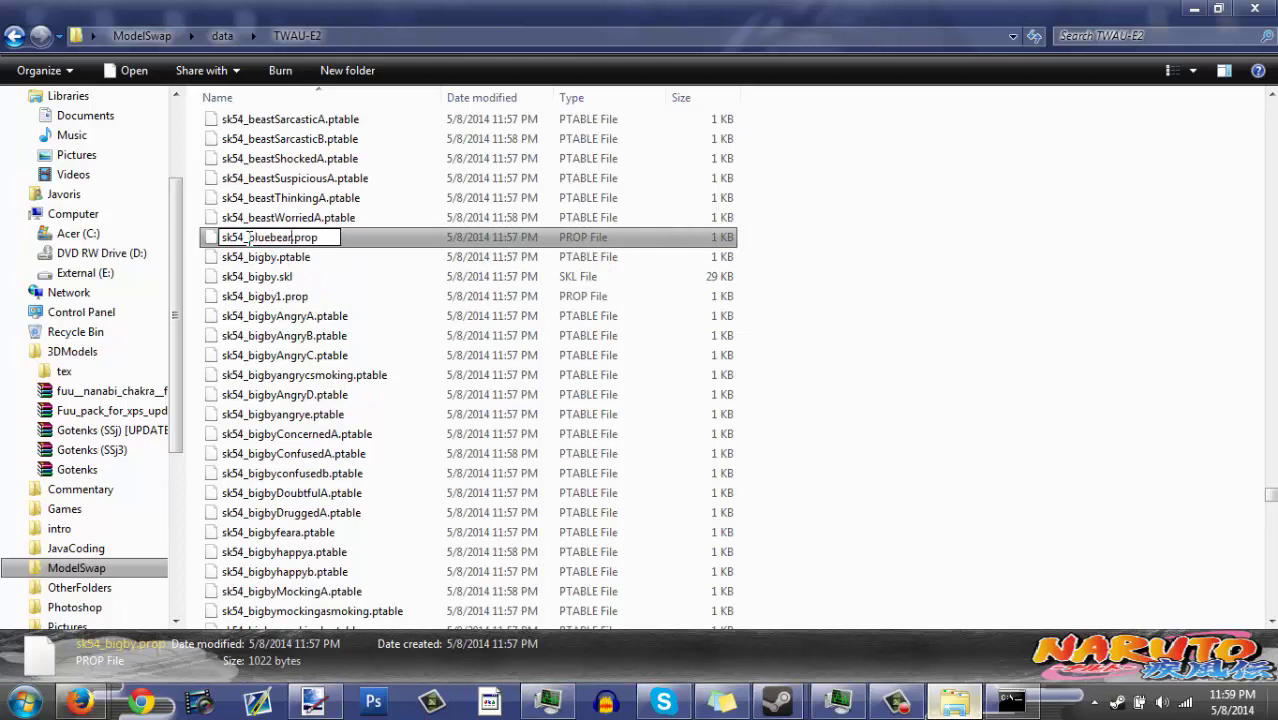
pyautogui.press('Return')
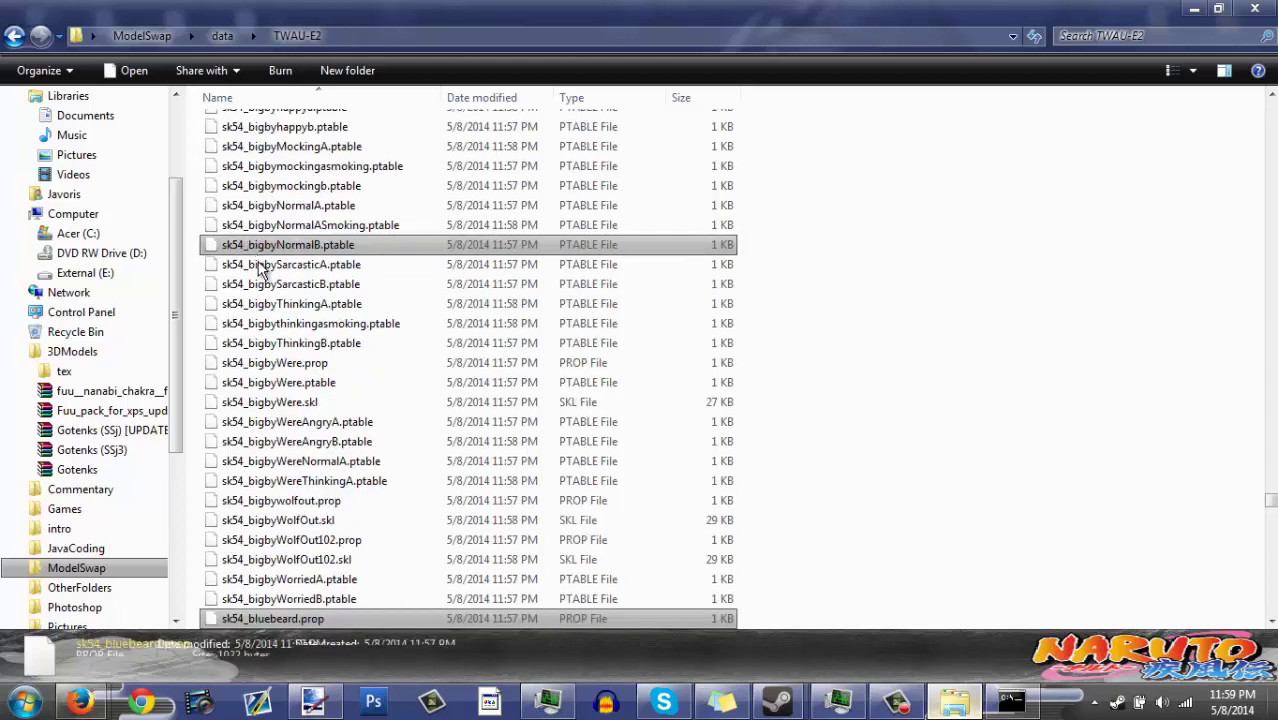
# Step: Rename the temporary sk54_bigby1.prop to sk54_bigby.prop
pyautogui.scroll(-1, 342, 439)
pyautogui.scroll(8, 371, 517)
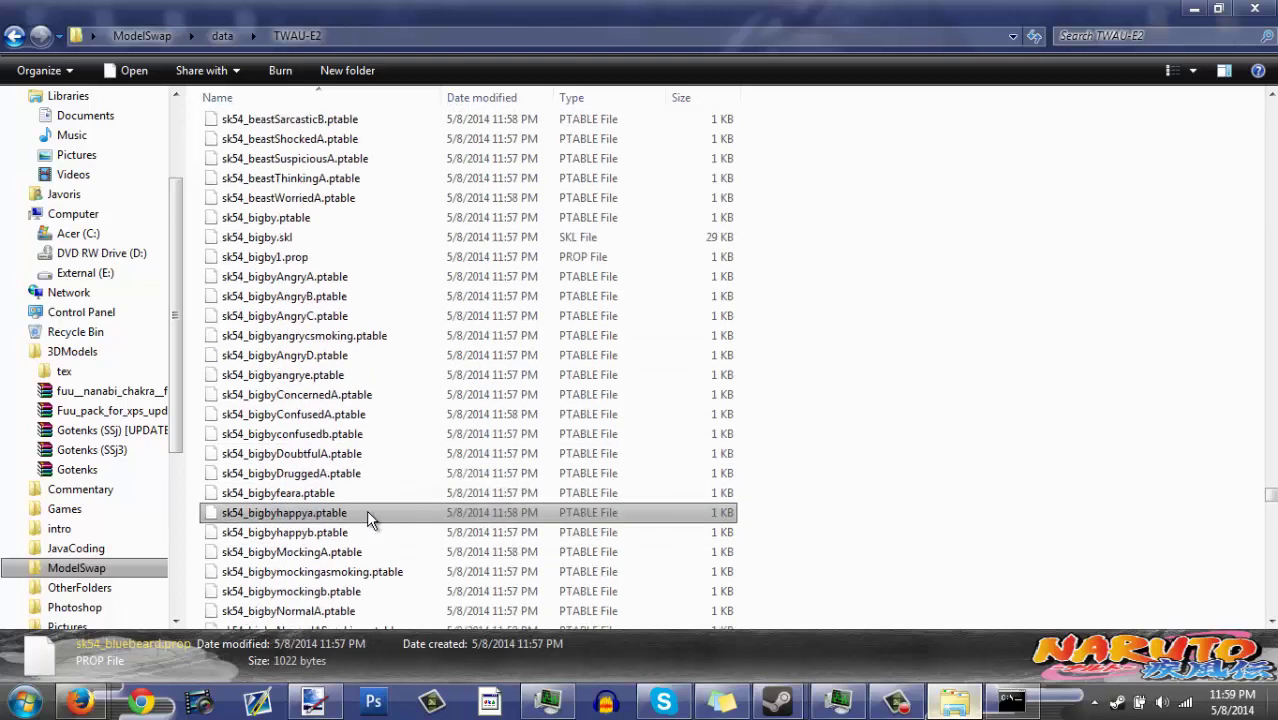
pyautogui.click(289, 263)
pyautogui.click(281, 254)
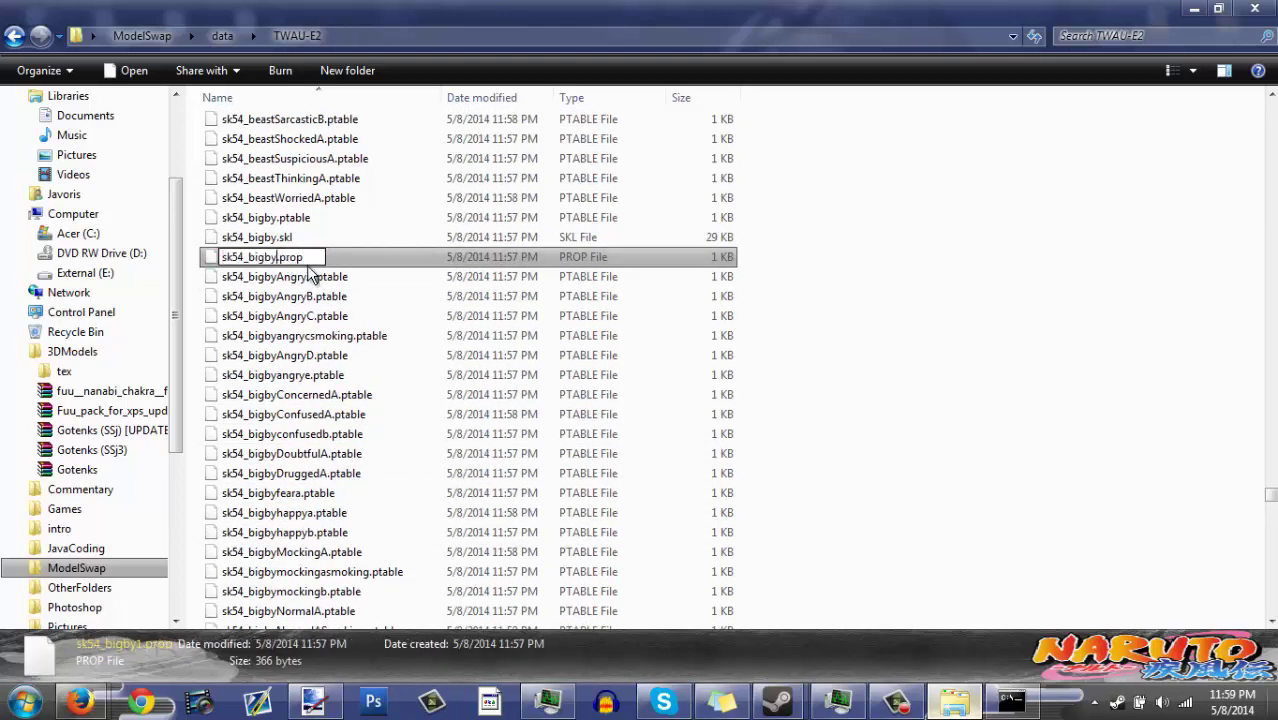
pyautogui.press('Return')
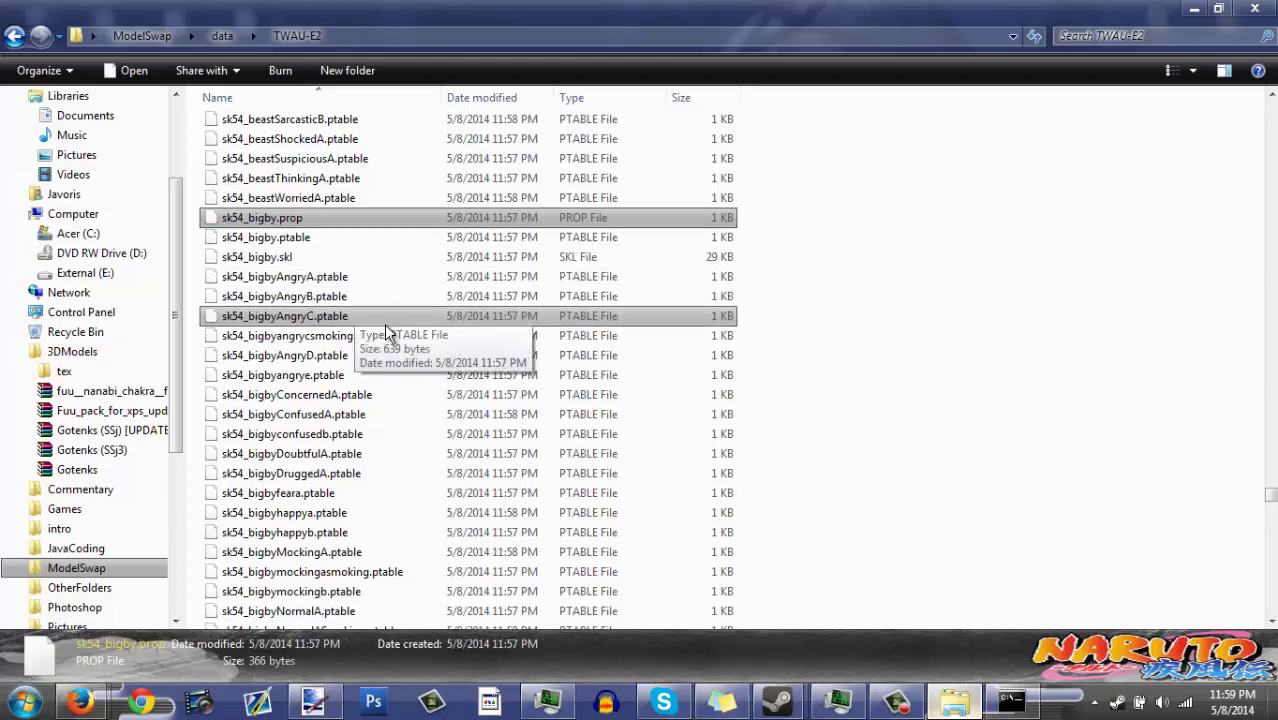
pyautogui.scroll(7, 386, 330)
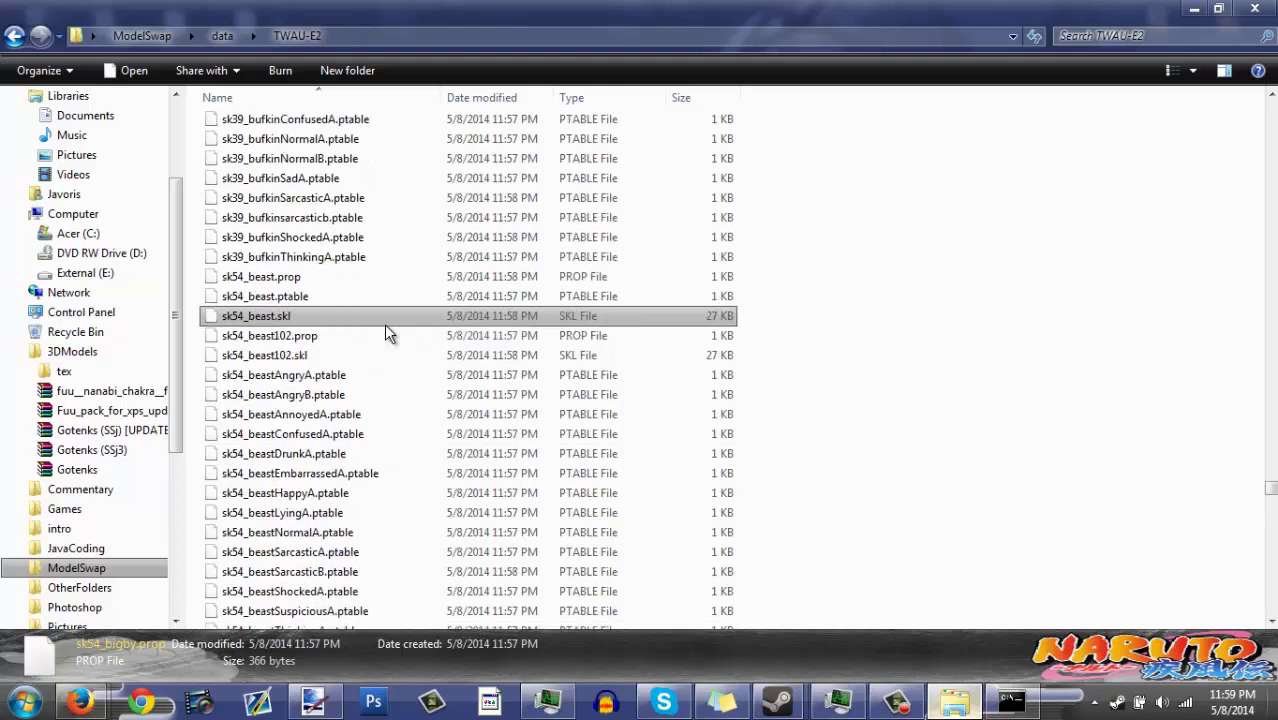
pyautogui.scroll(-20, 386, 331)
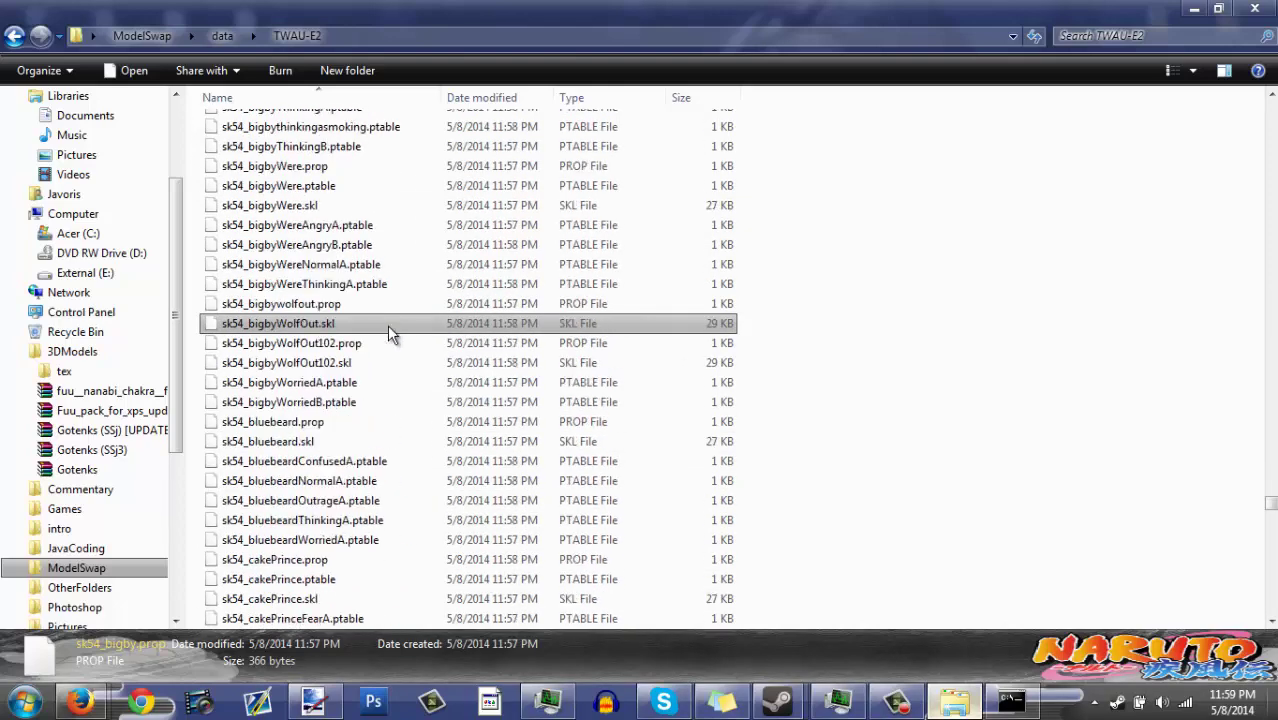
pyautogui.scroll(-20, 390, 333)
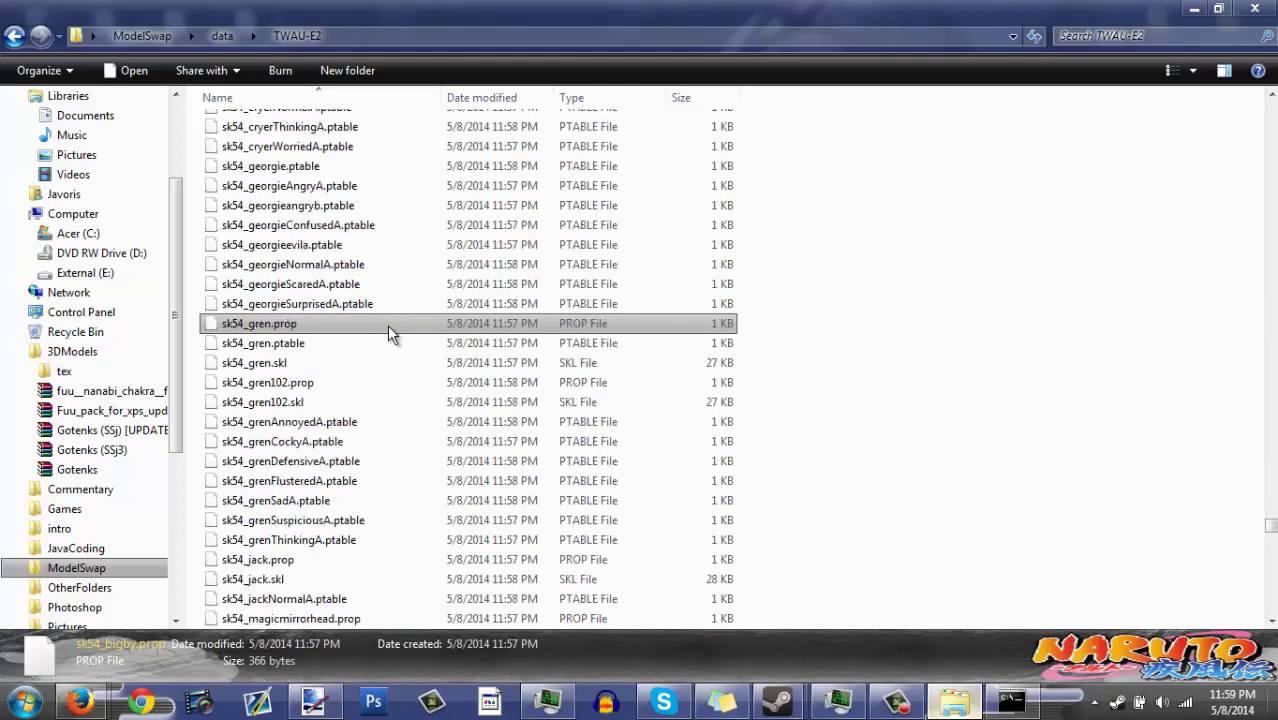
pyautogui.scroll(-20, 389, 330)
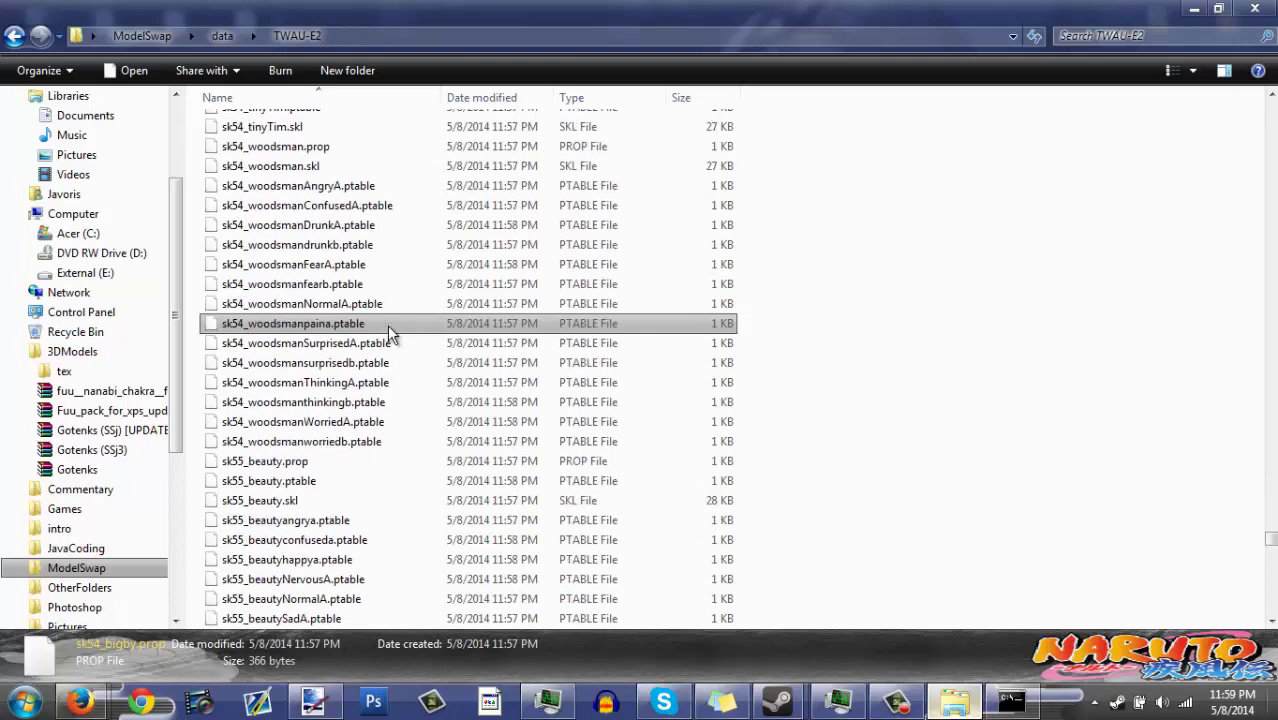
pyautogui.scroll(-7, 389, 330)
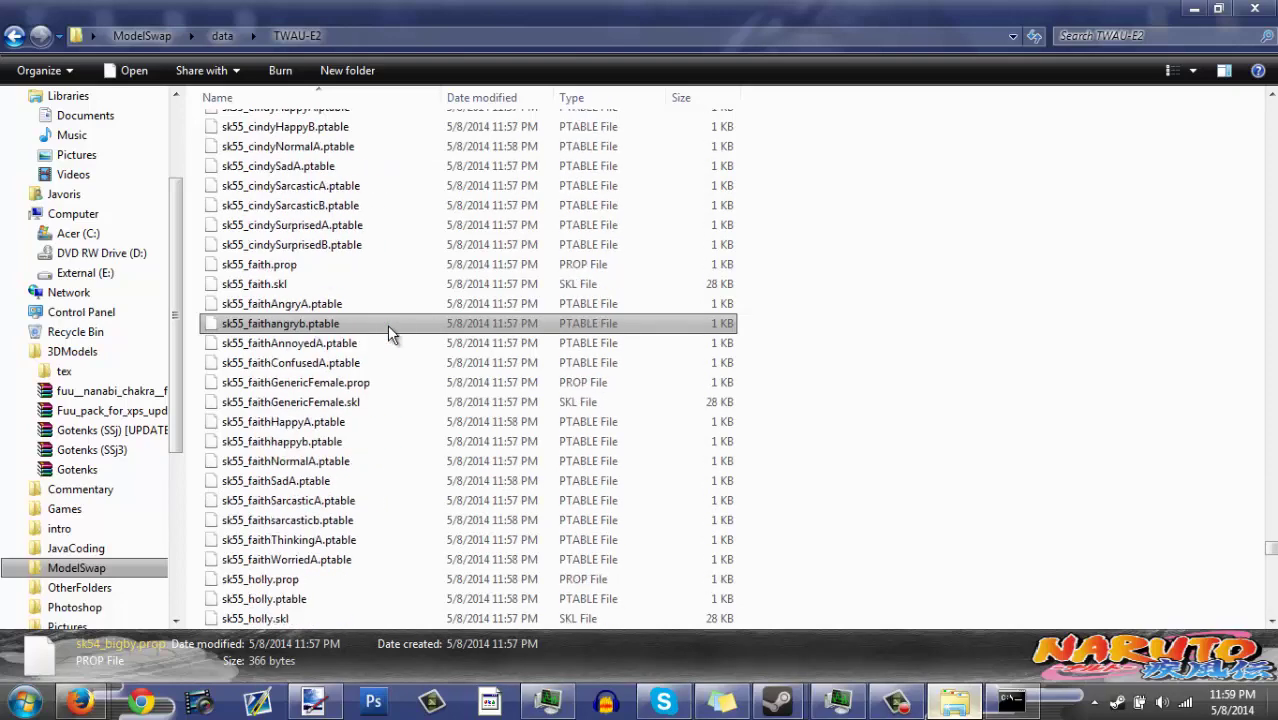
pyautogui.scroll(-6, 389, 333)
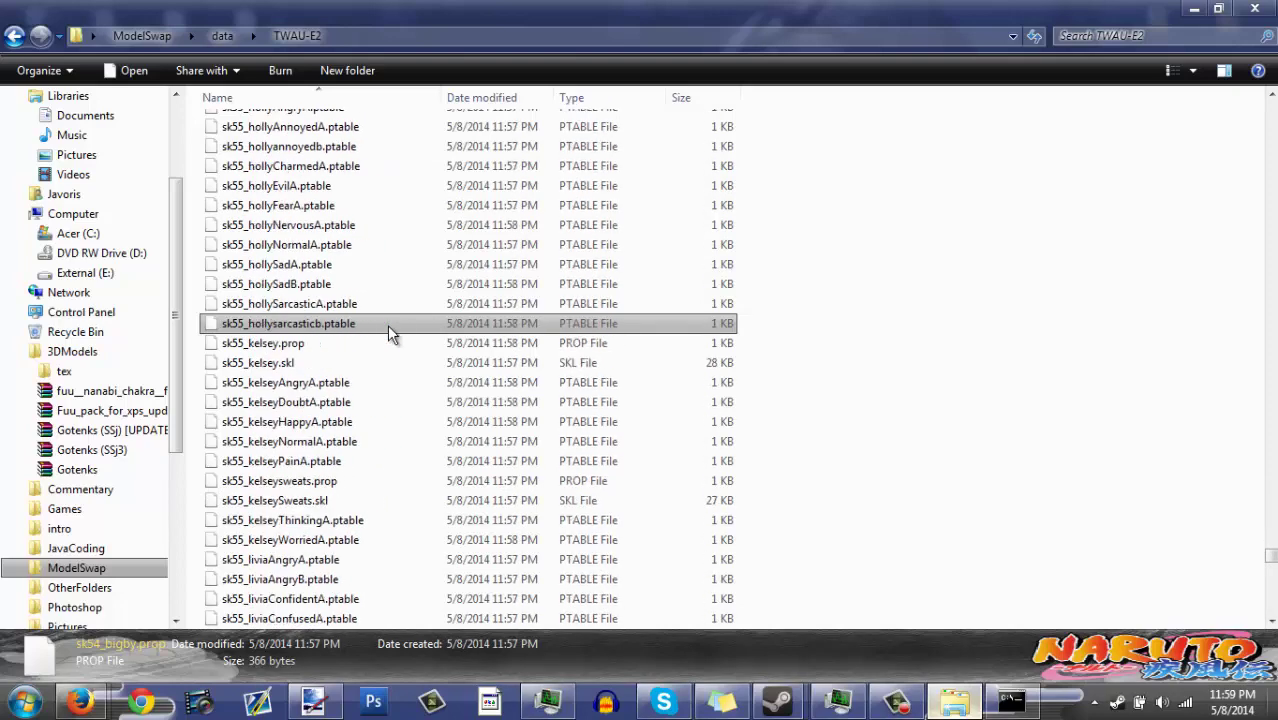
# Step: Rename sk55_nerissa.prop to the temporary name sk55_kelsey1.prop
pyautogui.click(280, 288)
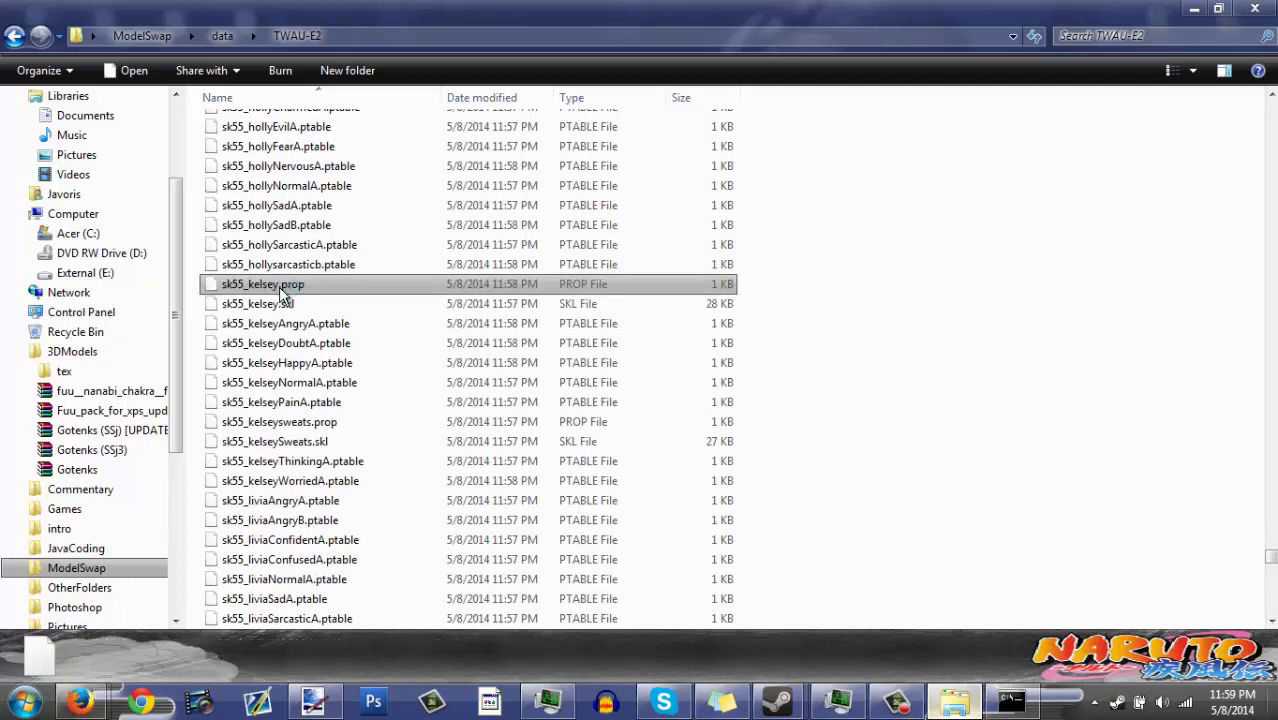
pyautogui.click(276, 287)
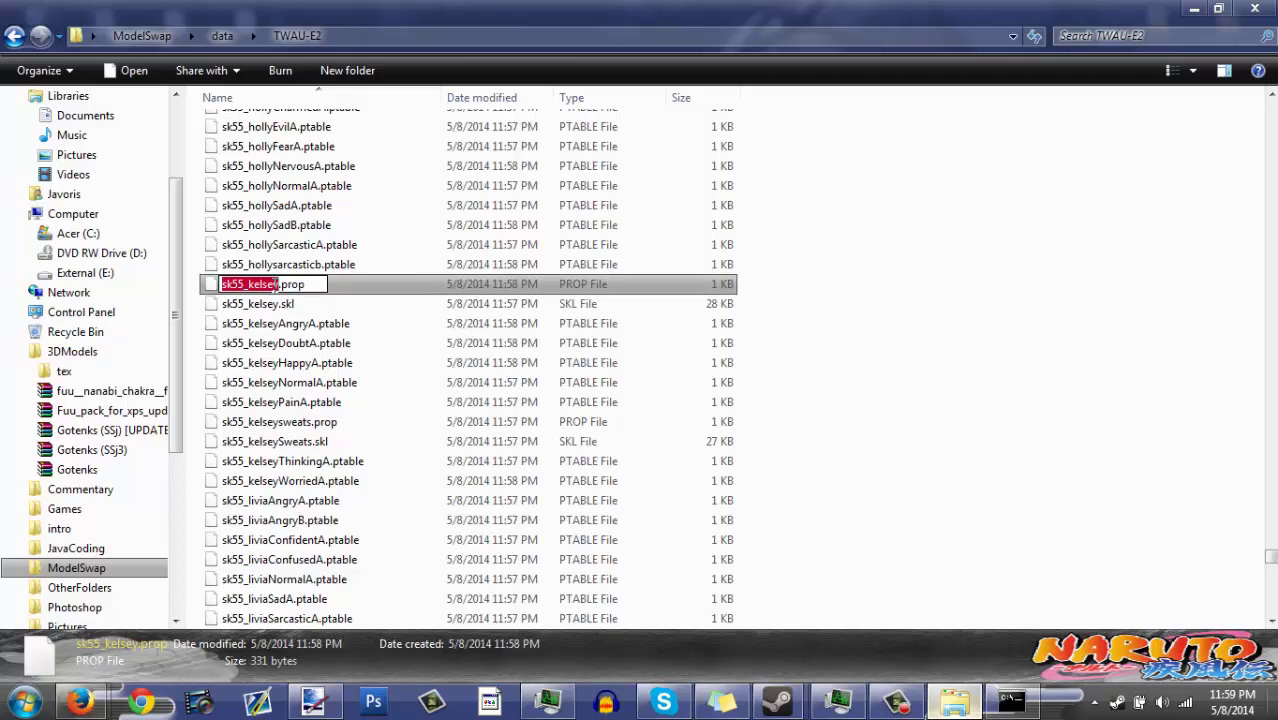
pyautogui.scroll(-4, 310, 296)
pyautogui.click(382, 324)
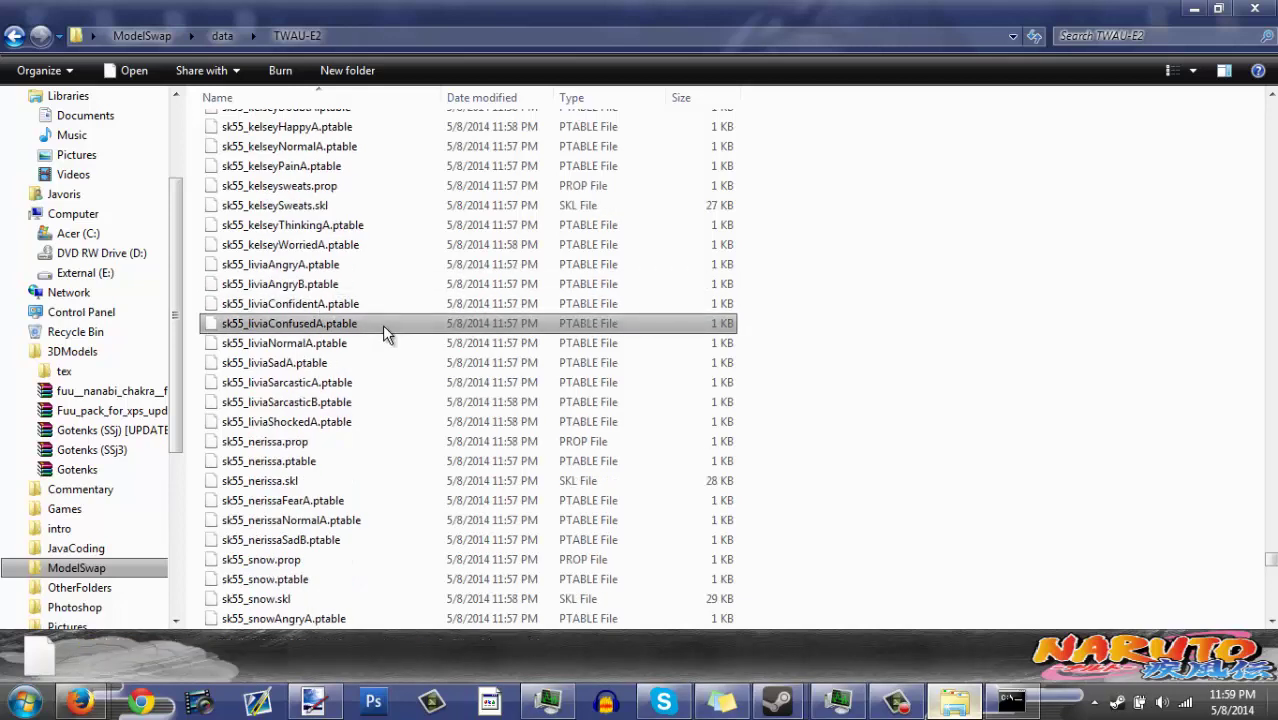
pyautogui.click(290, 441)
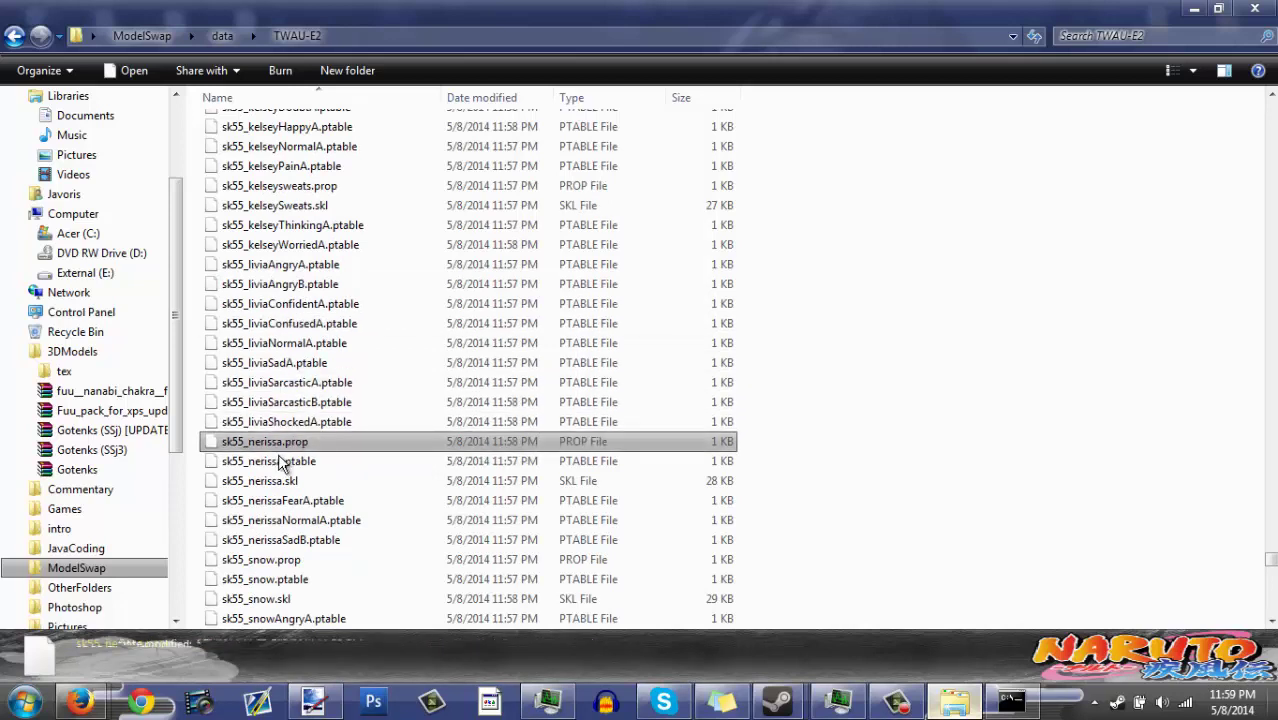
pyautogui.click(284, 447)
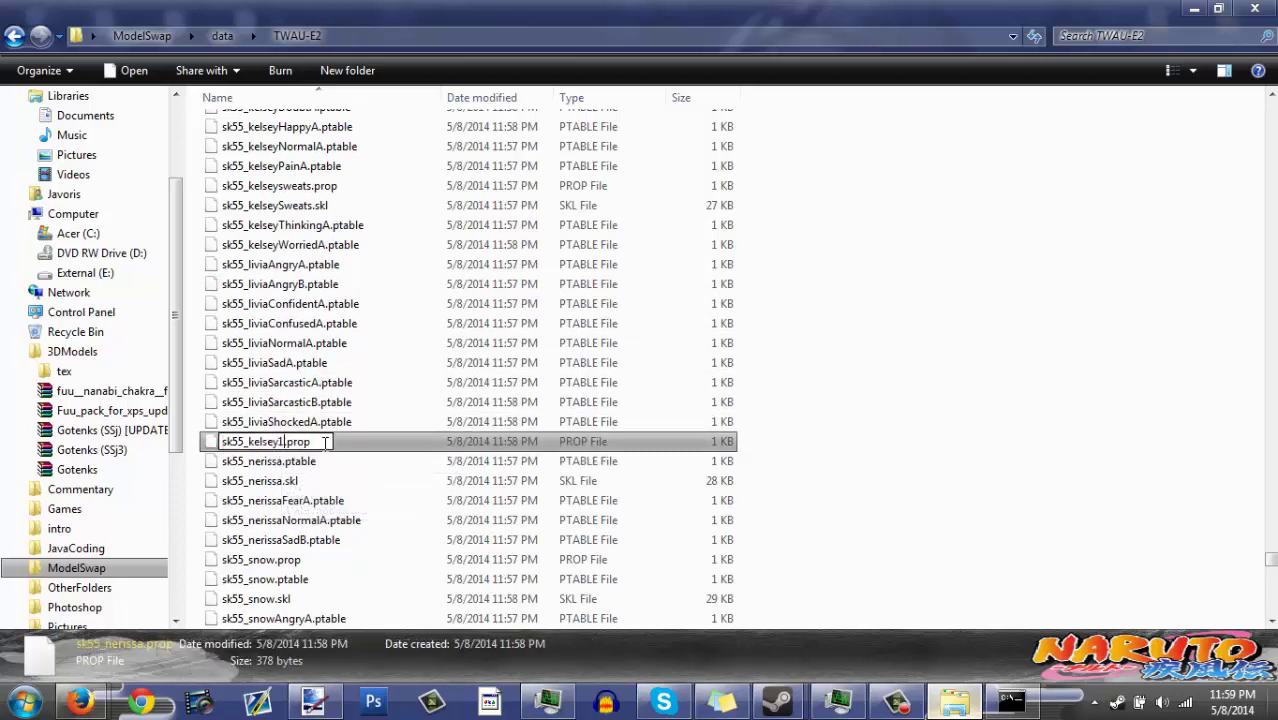
pyautogui.press('Return')
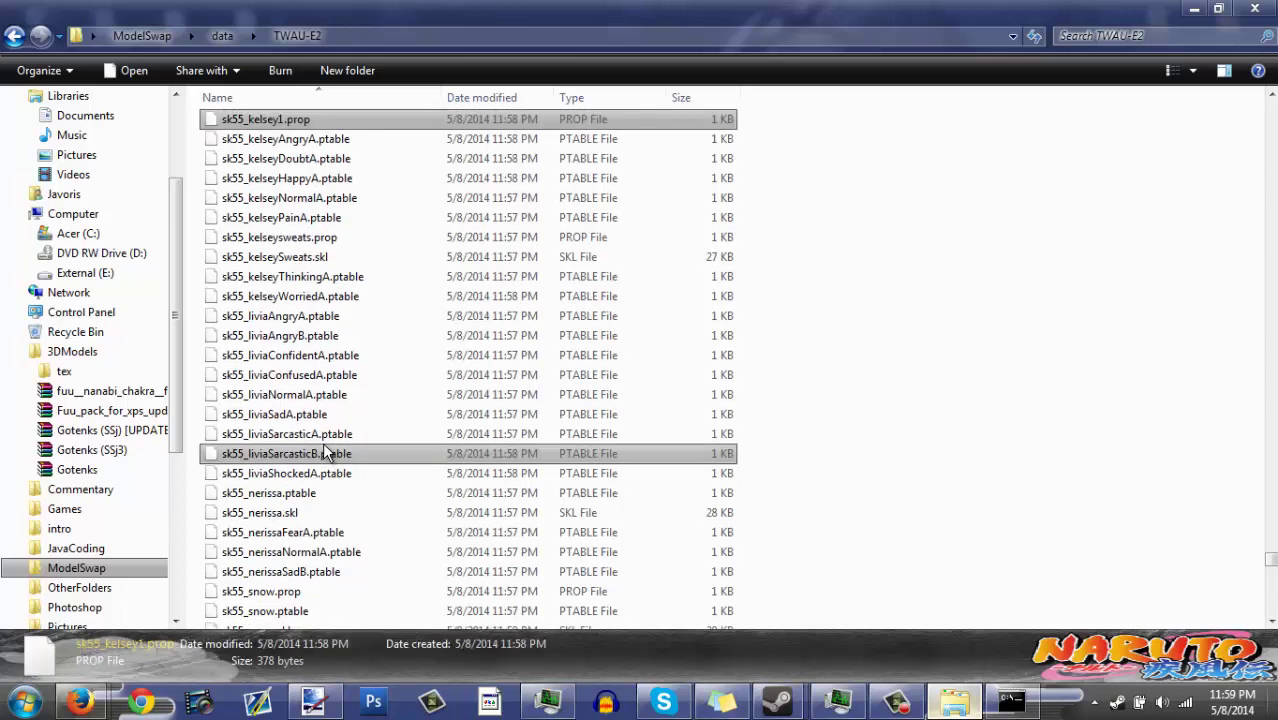
# Step: Rename the original sk55_kelsey.prop to sk55_nerissa.prop
pyautogui.scroll(1, 265, 140)
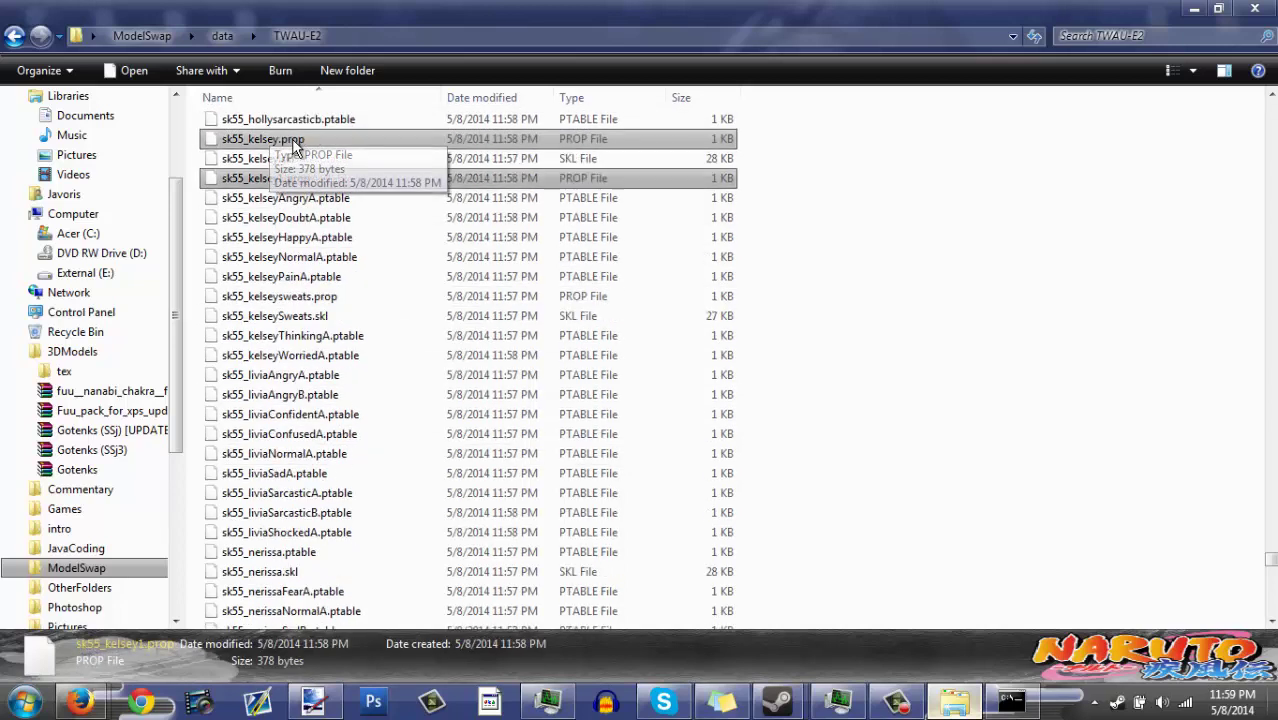
pyautogui.click(275, 142)
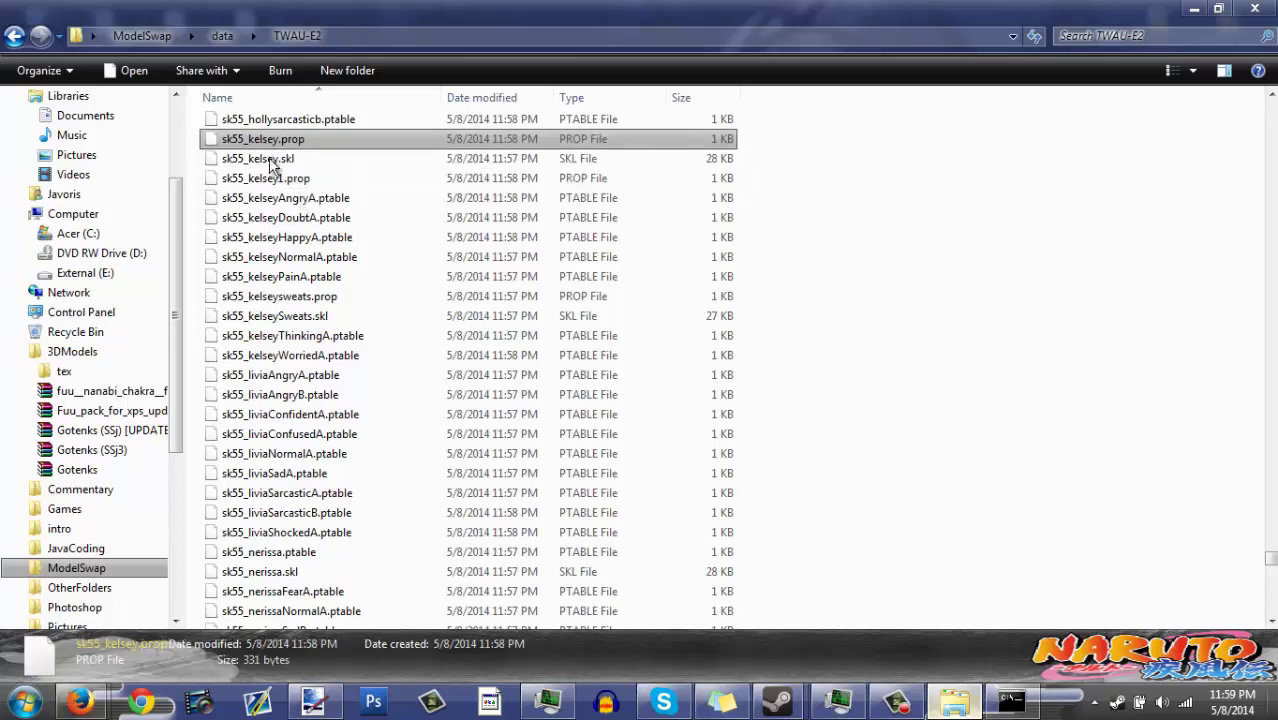
pyautogui.click(275, 142)
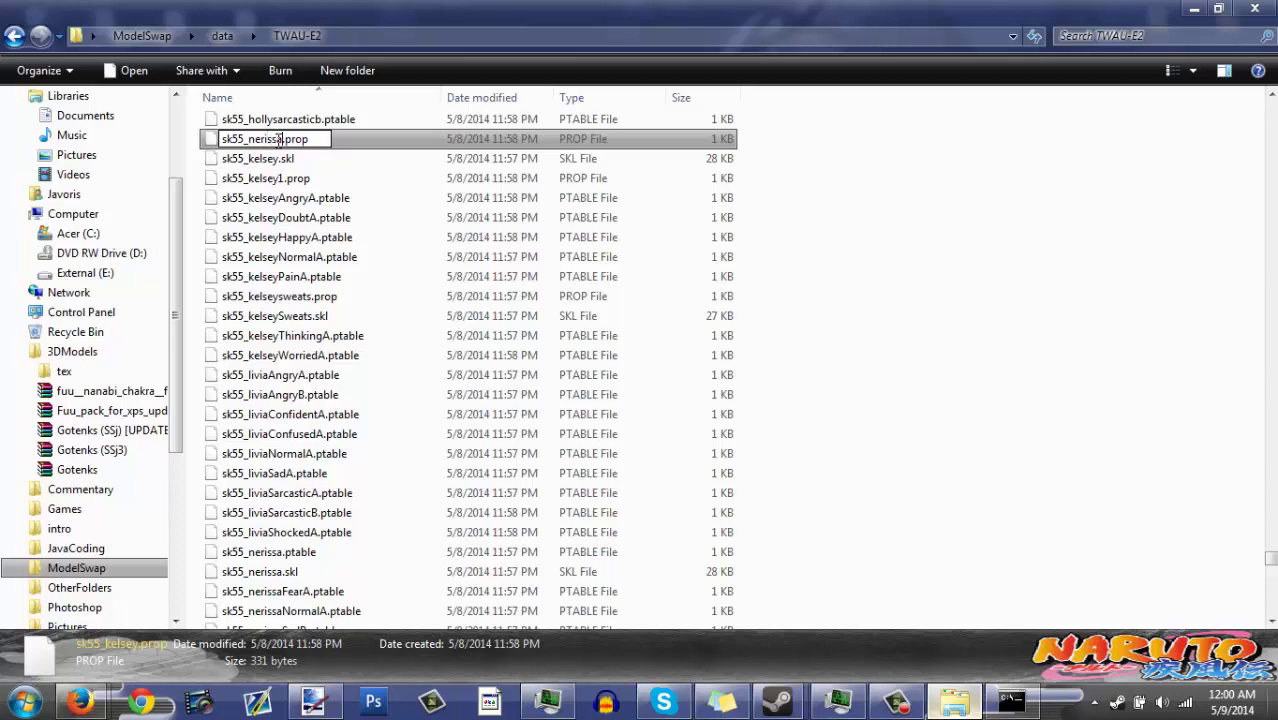
pyautogui.press('Return')
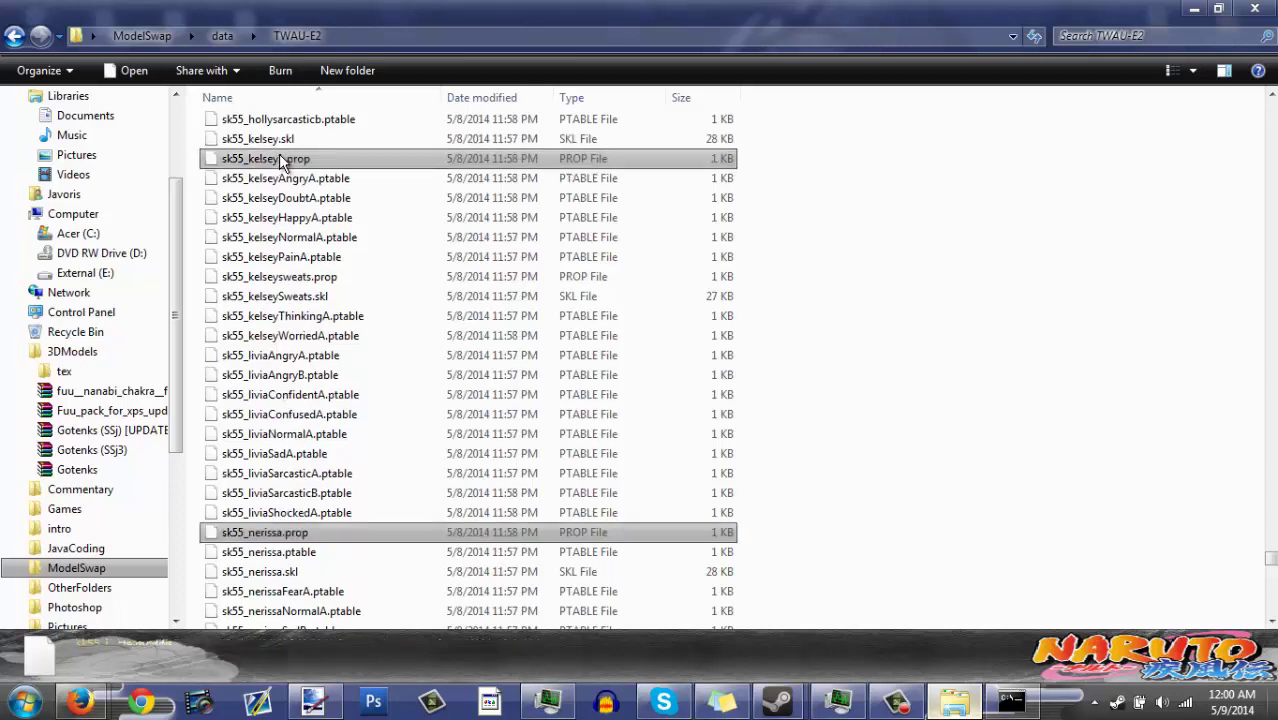
# Step: Rename the temporary sk55_kelsey1.prop to sk55_kelsey.prop
pyautogui.click(283, 157)
pyautogui.click(283, 157)
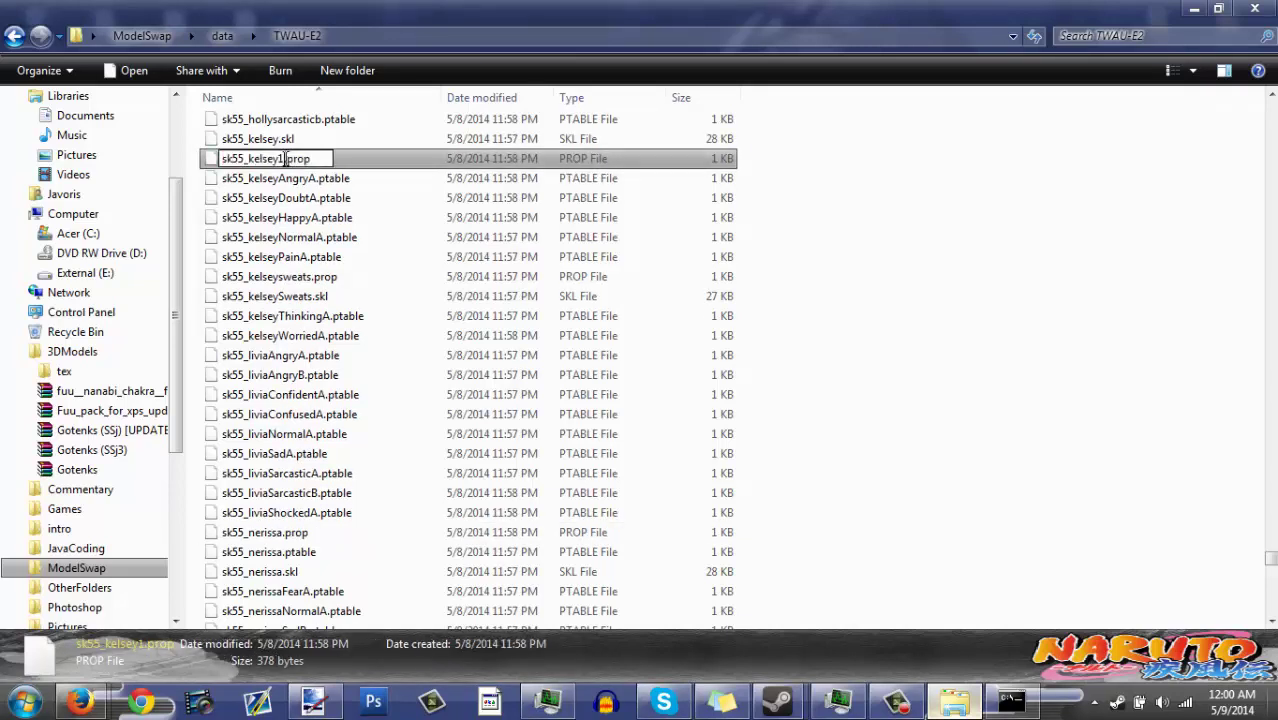
pyautogui.press('Return')
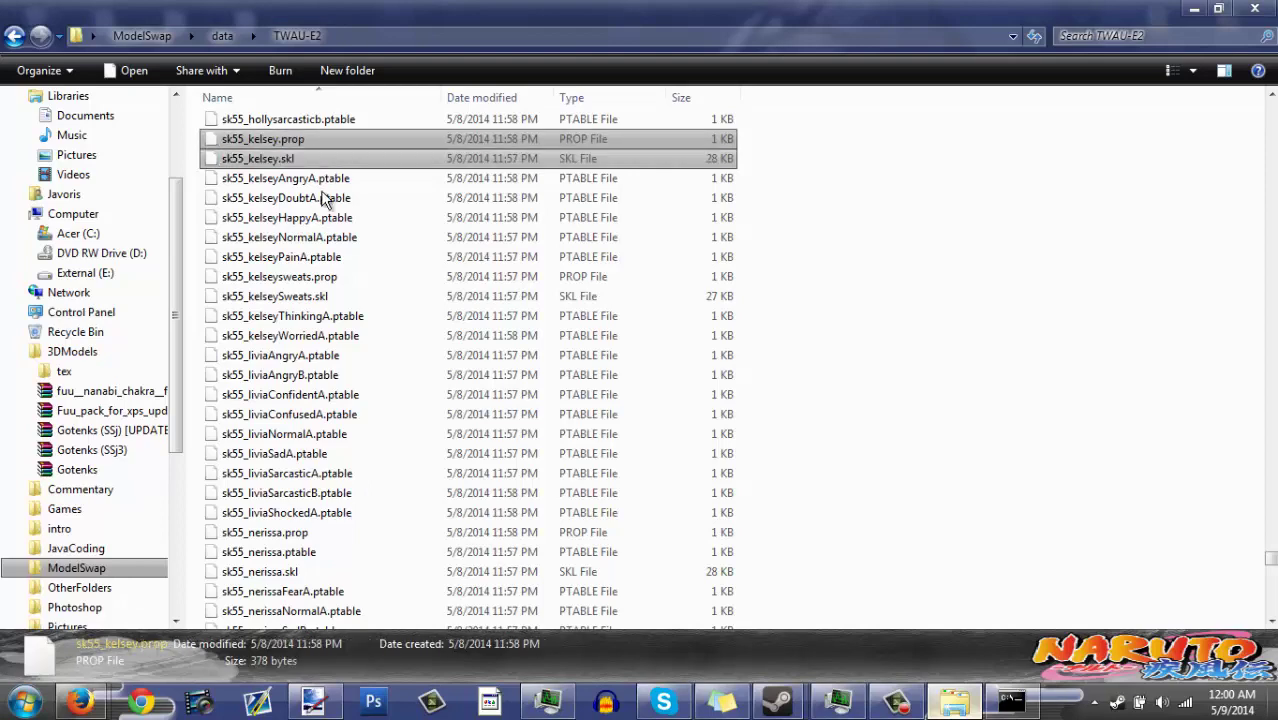
pyautogui.scroll(-7, 388, 296)
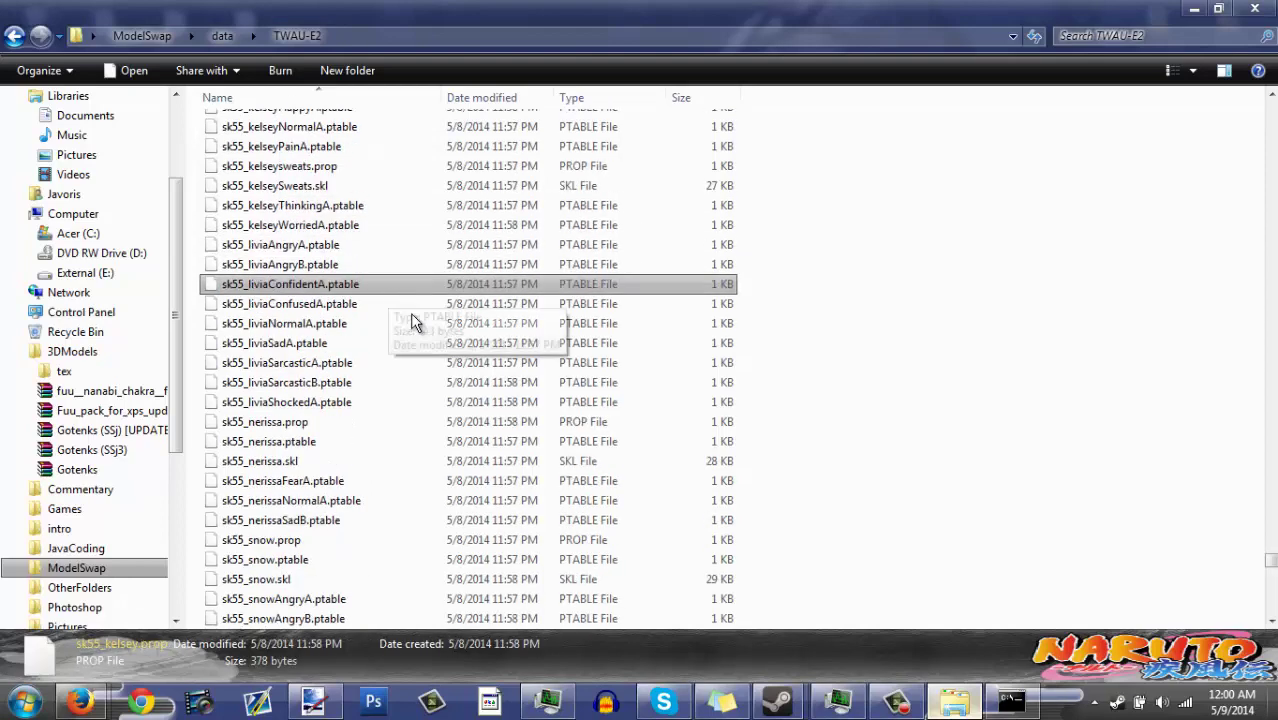
pyautogui.scroll(-6, 414, 325)
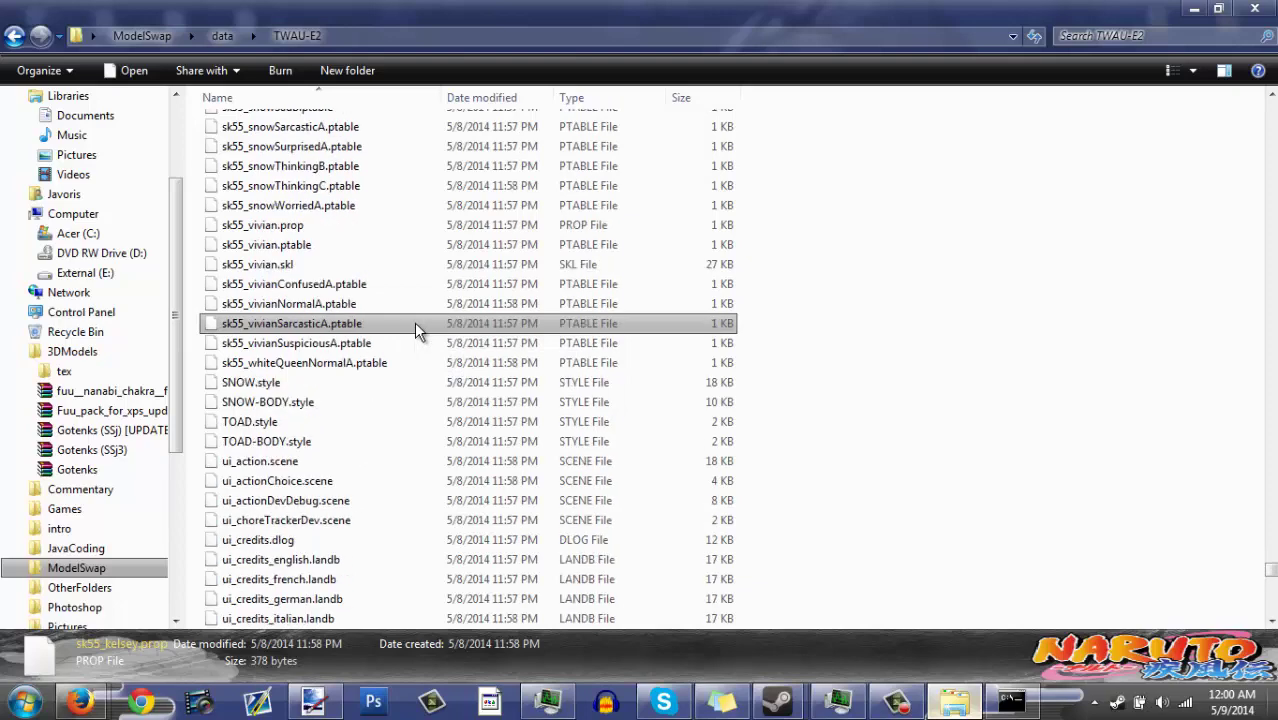
pyautogui.scroll(10, 414, 325)
pyautogui.scroll(20, 415, 330)
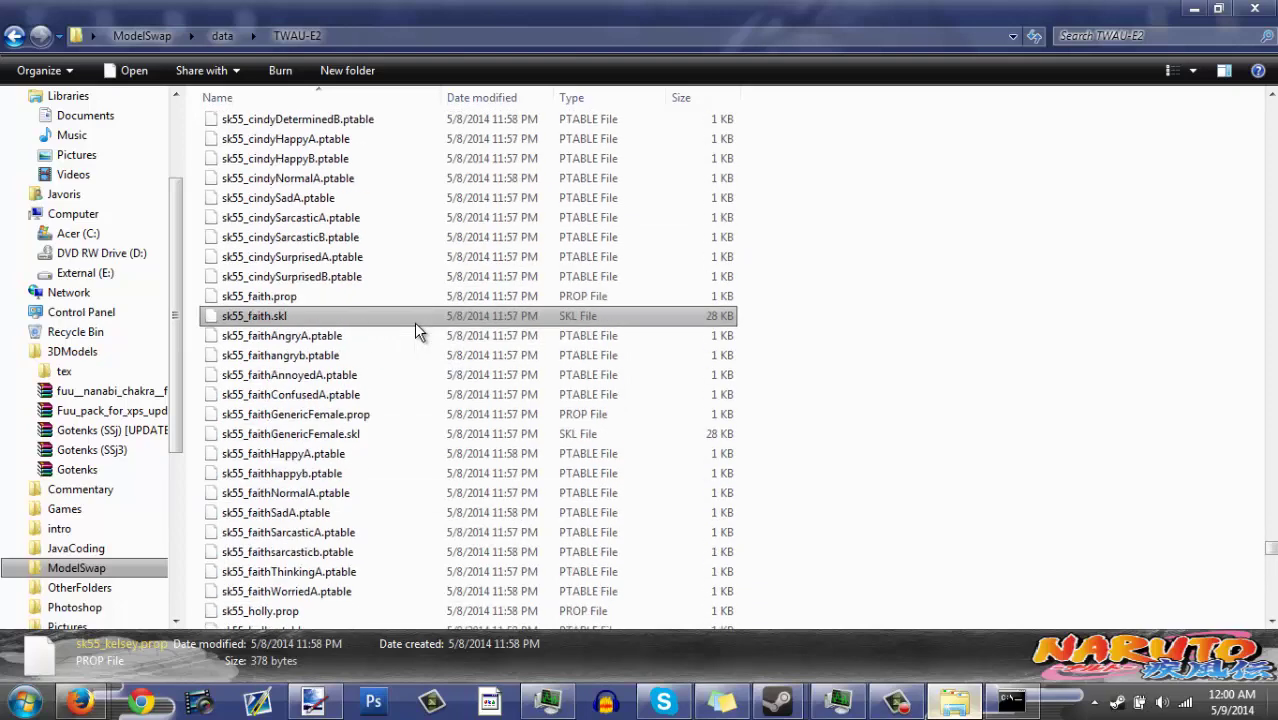
pyautogui.scroll(10, 417, 325)
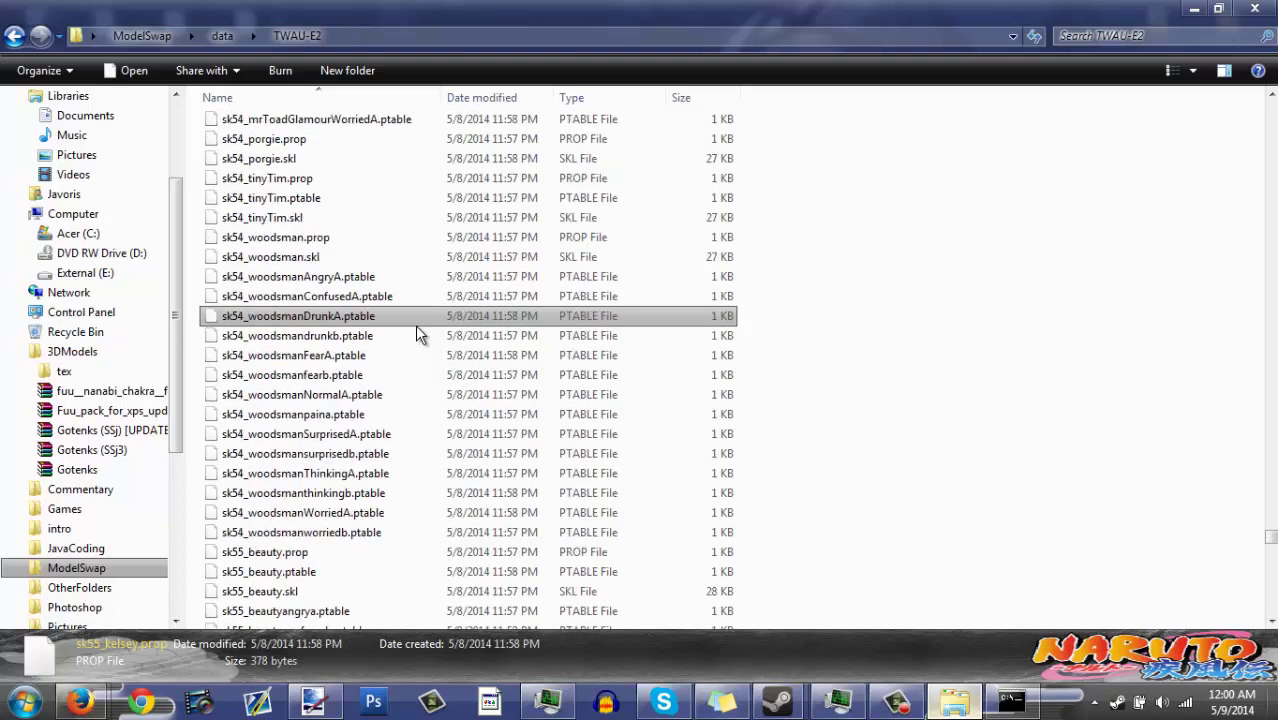
pyautogui.scroll(5, 415, 335)
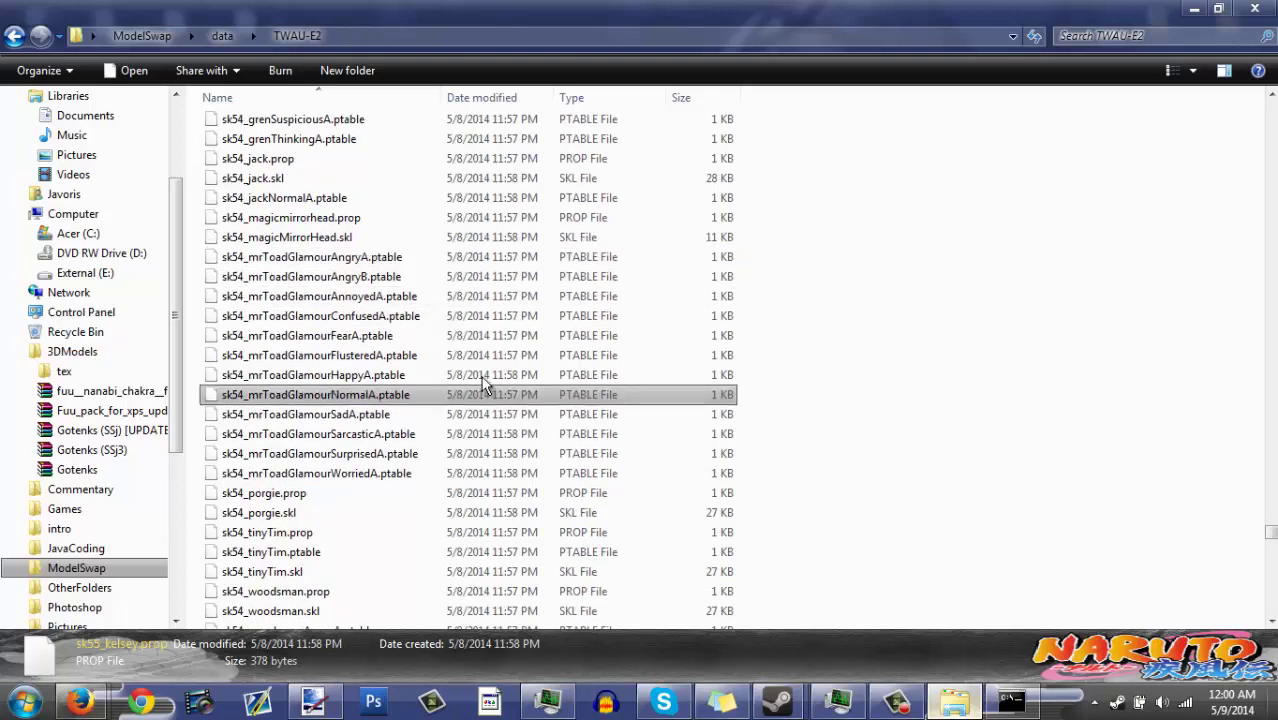
pyautogui.scroll(1, 440, 354)
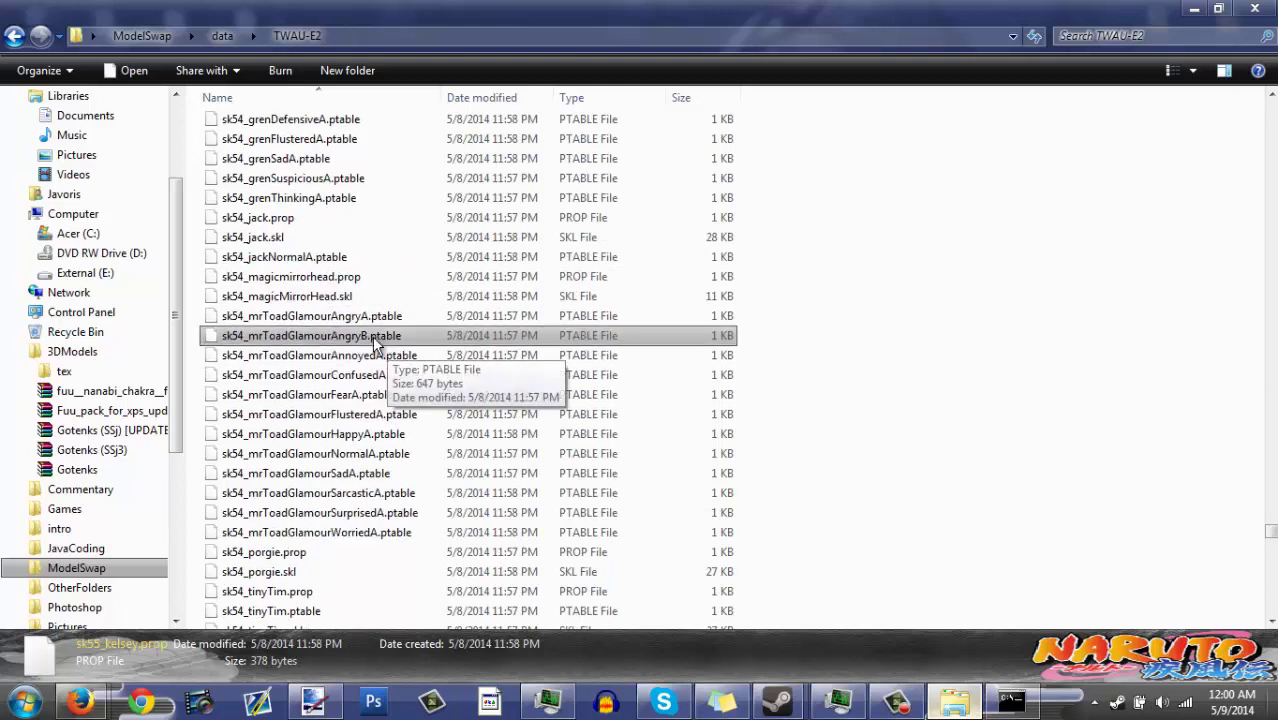
pyautogui.scroll(1, 372, 335)
pyautogui.scroll(9, 369, 337)
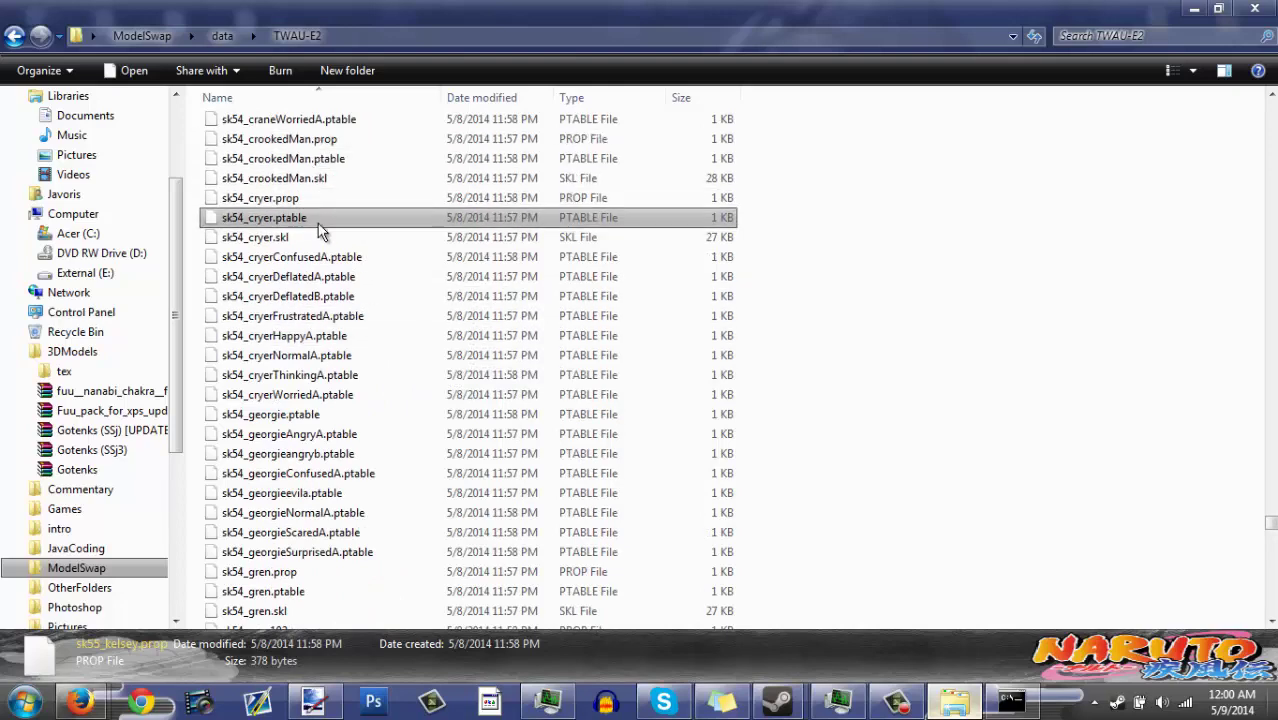
pyautogui.scroll(5, 315, 225)
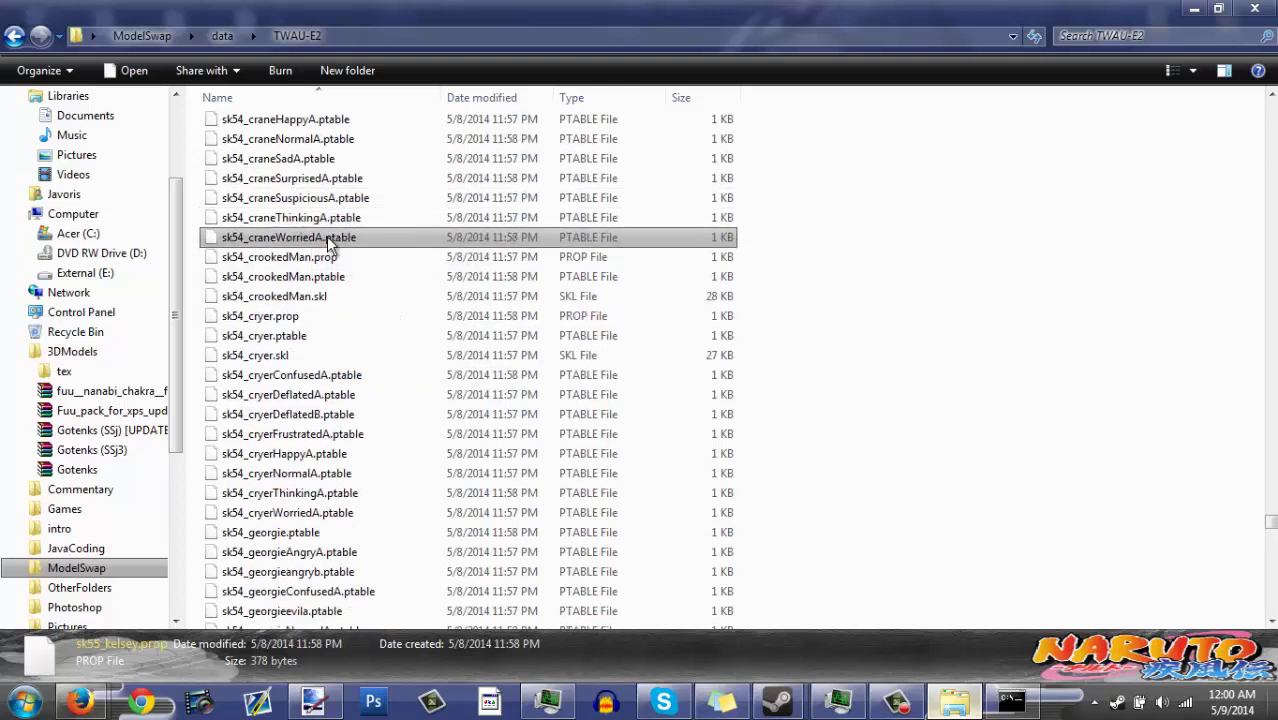
# Step: Rename sk54_cryer.prop to the temporary name sk54_crane1.prop
pyautogui.click(280, 148)
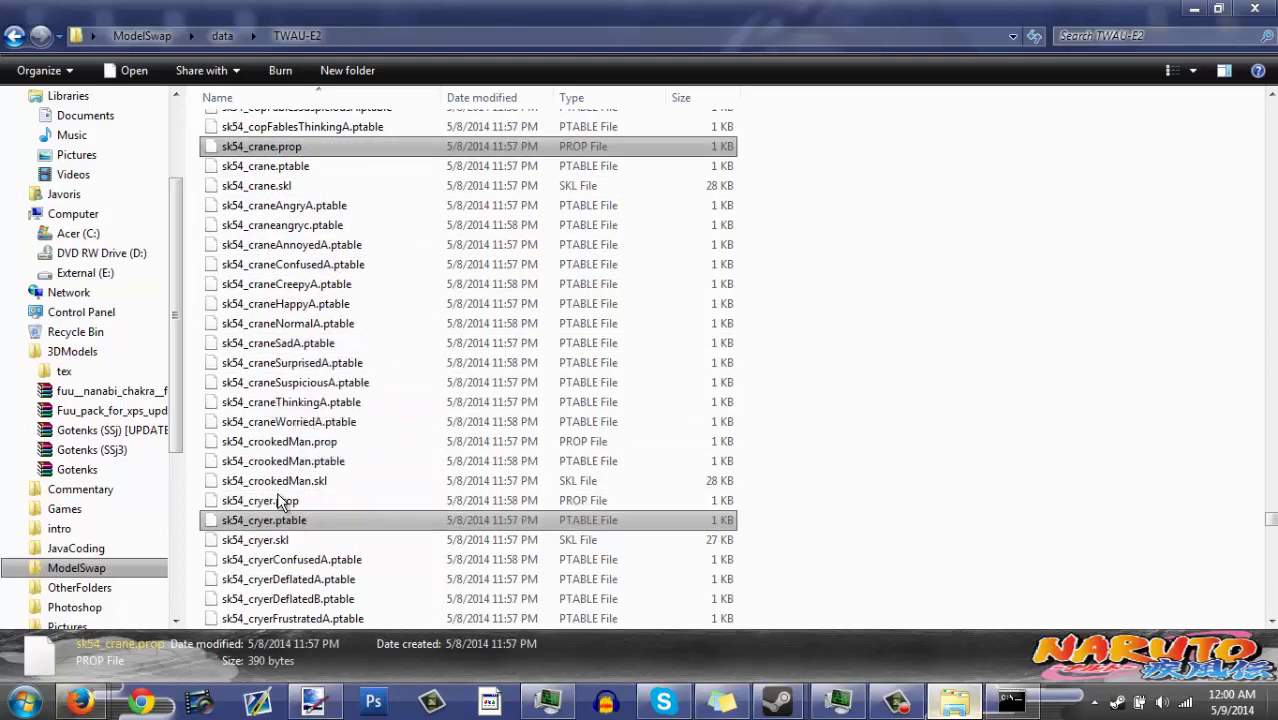
pyautogui.click(267, 502)
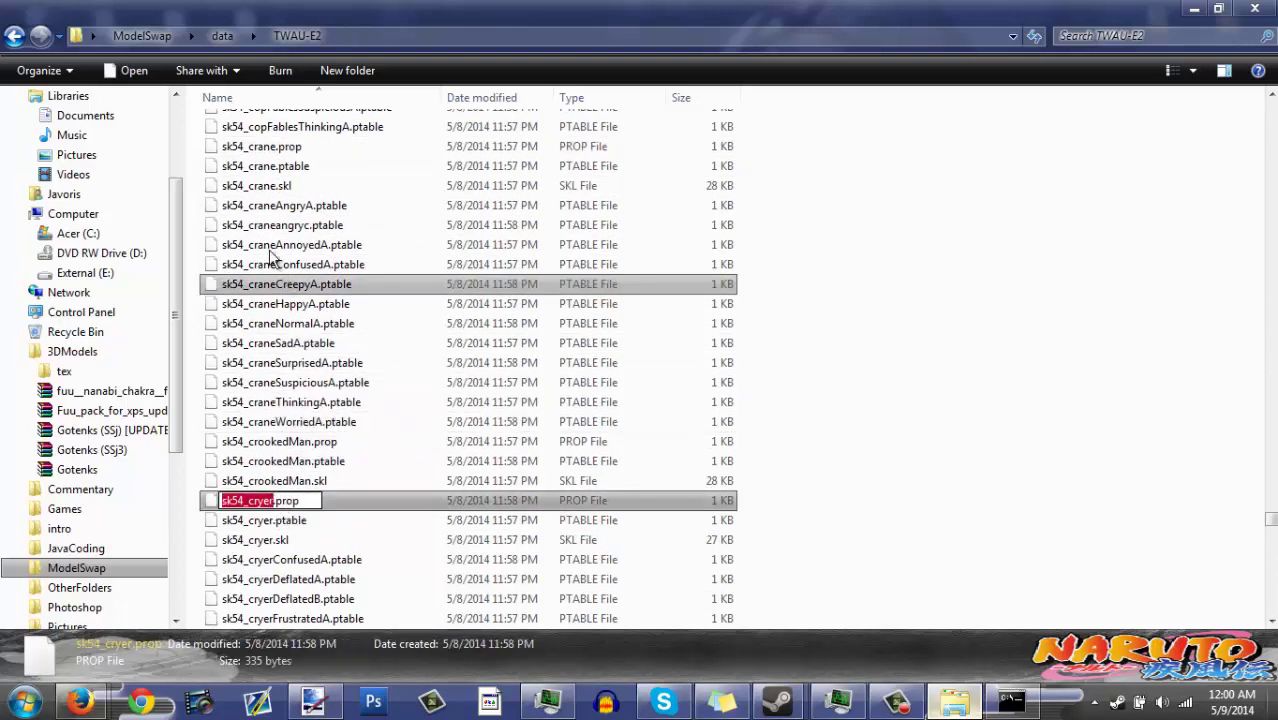
pyautogui.click(275, 186)
pyautogui.click(269, 146)
pyautogui.click(269, 146)
pyautogui.hotkey('ctrl', 'c')
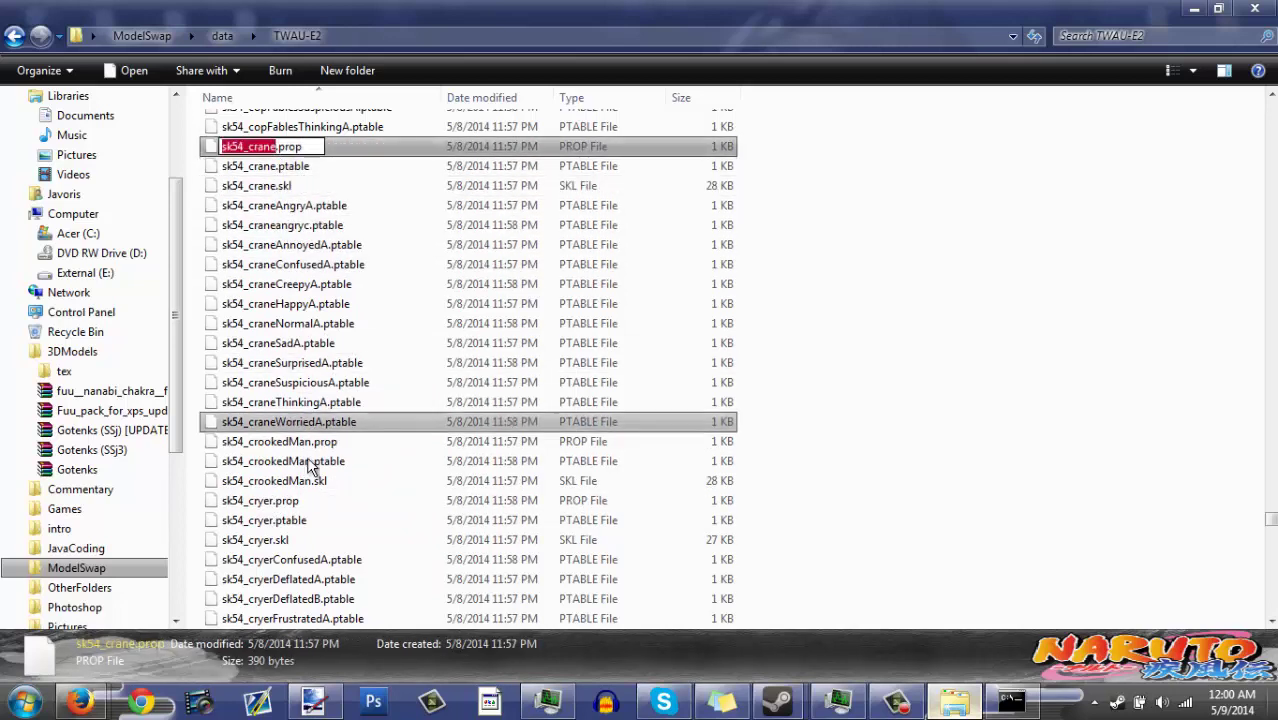
pyautogui.click(277, 505)
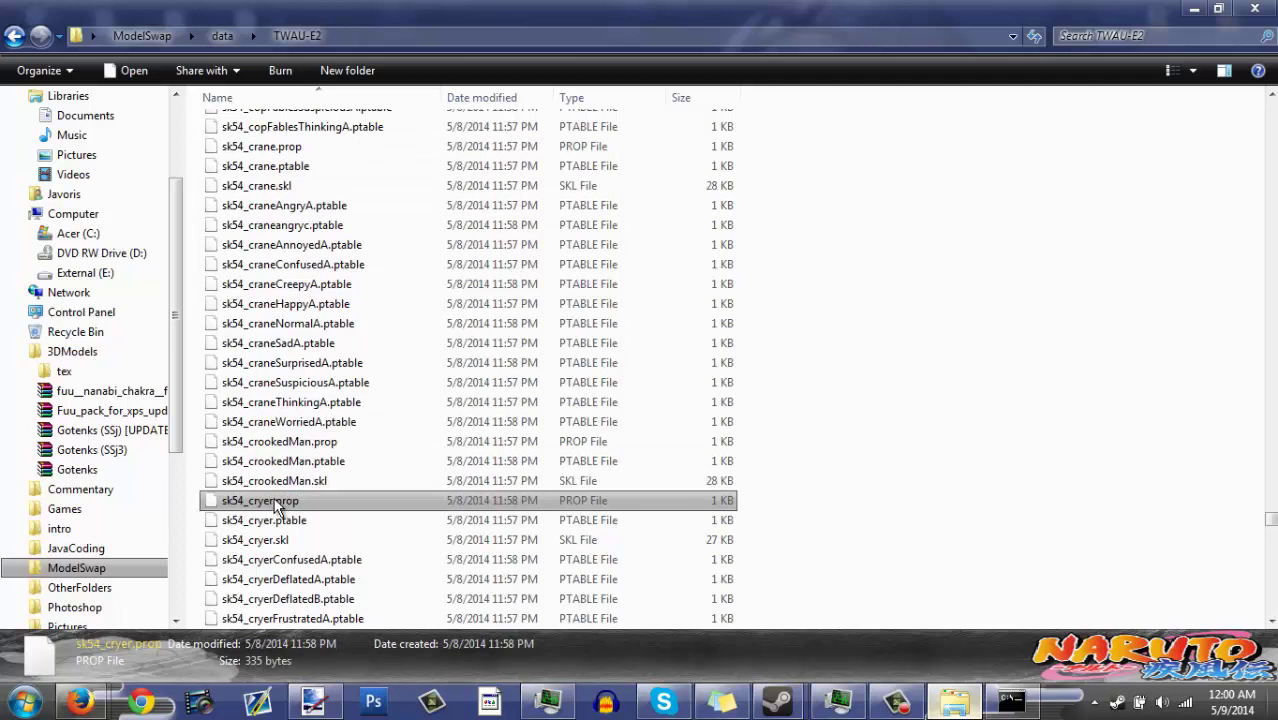
pyautogui.click(277, 505)
pyautogui.hotkey('ctrl', 'v')
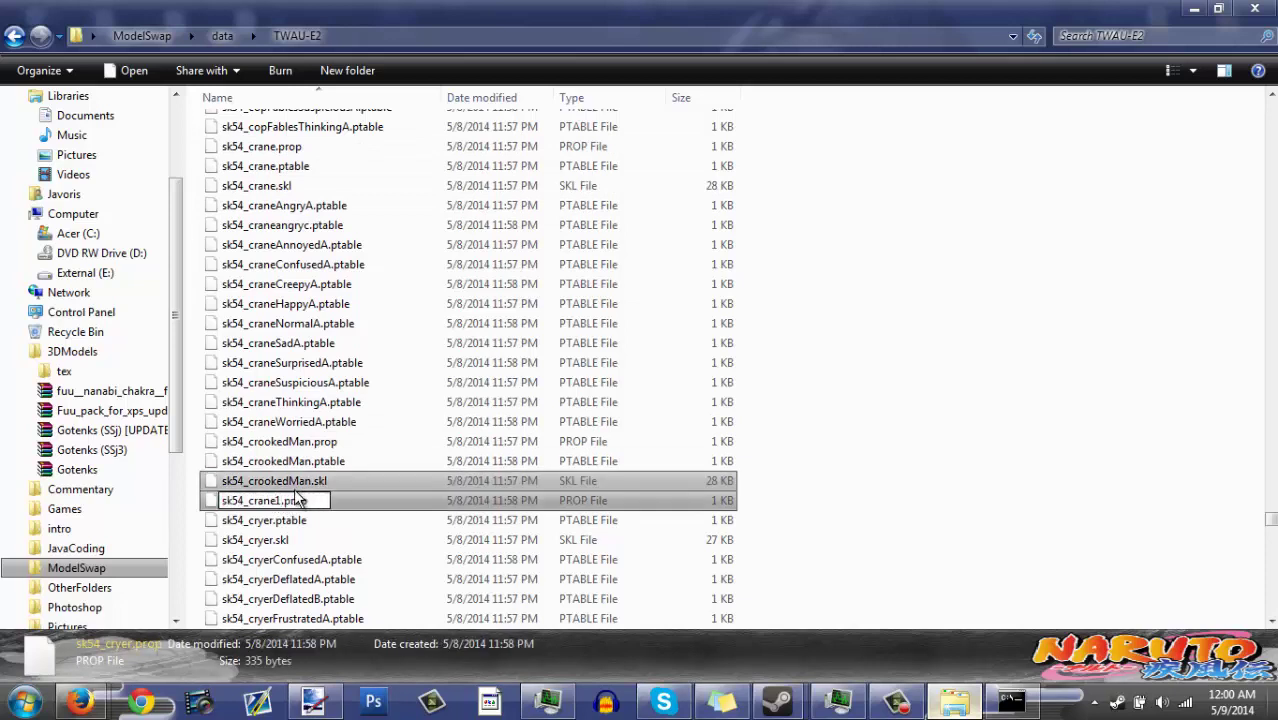
pyautogui.press('Return')
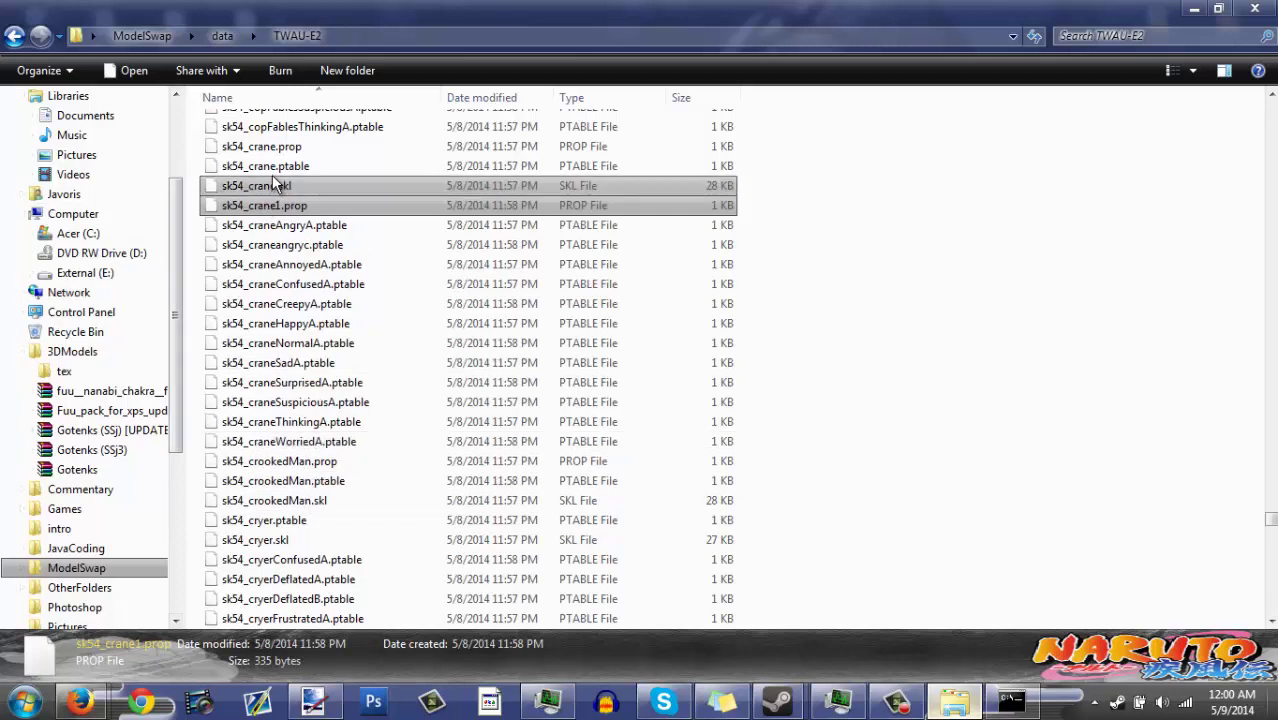
# Step: Rename the original sk54_crane.prop to sk54_cryer.prop
pyautogui.click(272, 147)
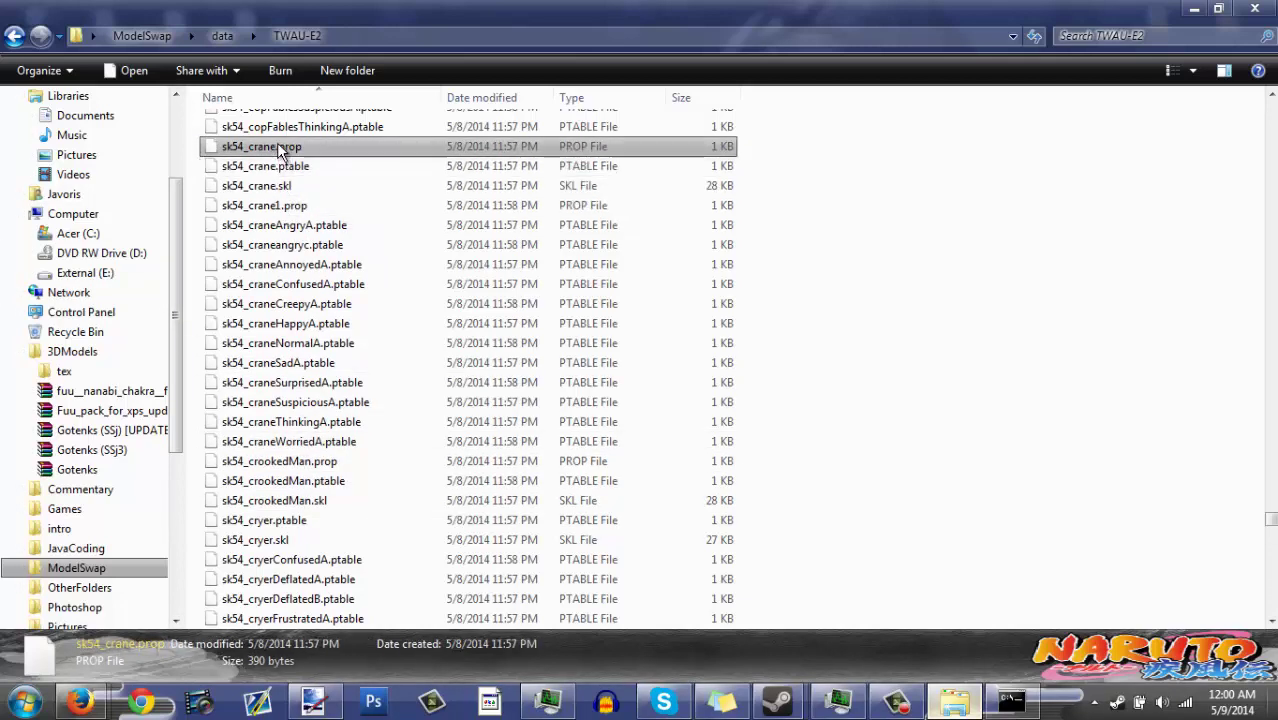
pyautogui.click(277, 144)
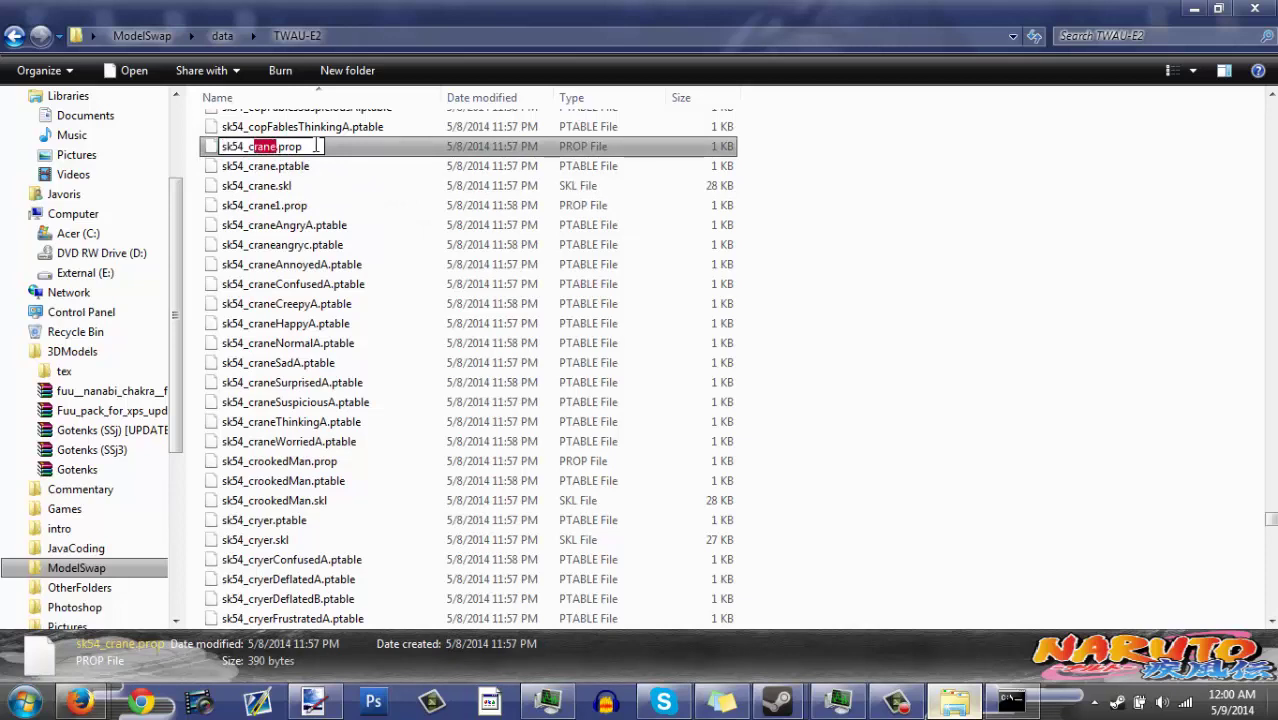
pyautogui.write('y')
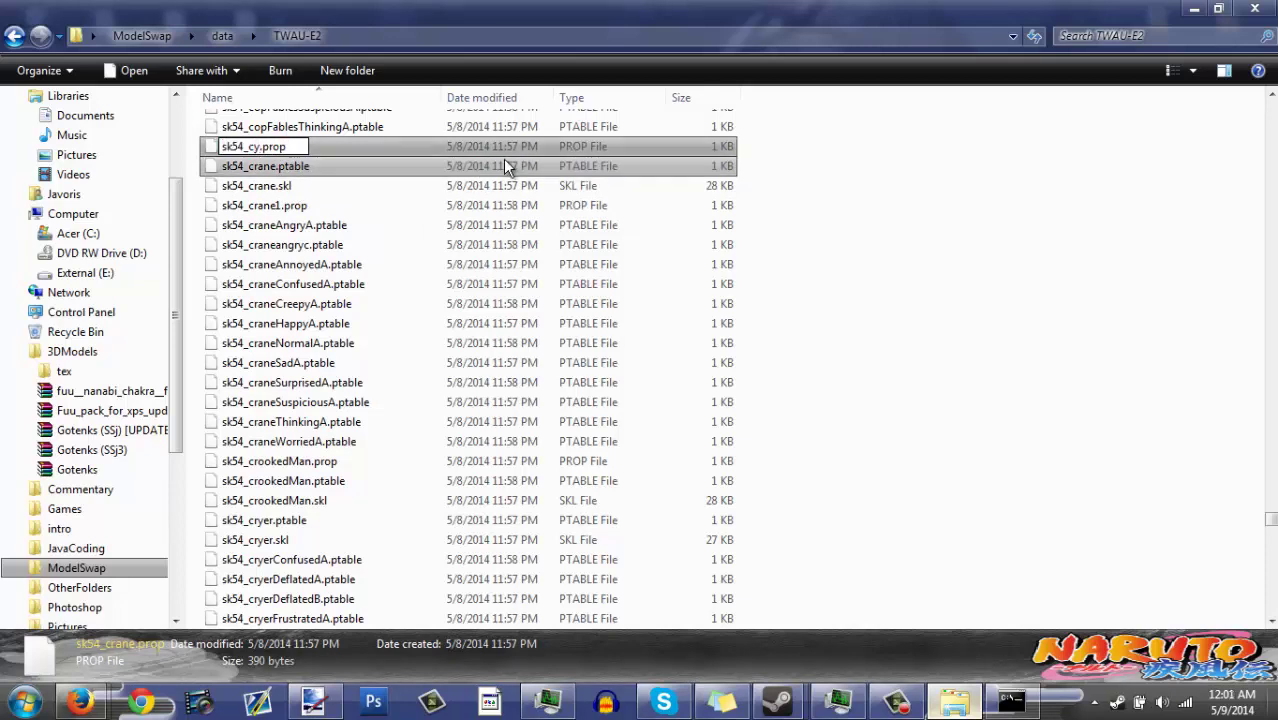
pyautogui.press('BackSpace')
pyautogui.write('rycer')
pyautogui.press('Left')
pyautogui.press('BackSpace')
pyautogui.press('Return')
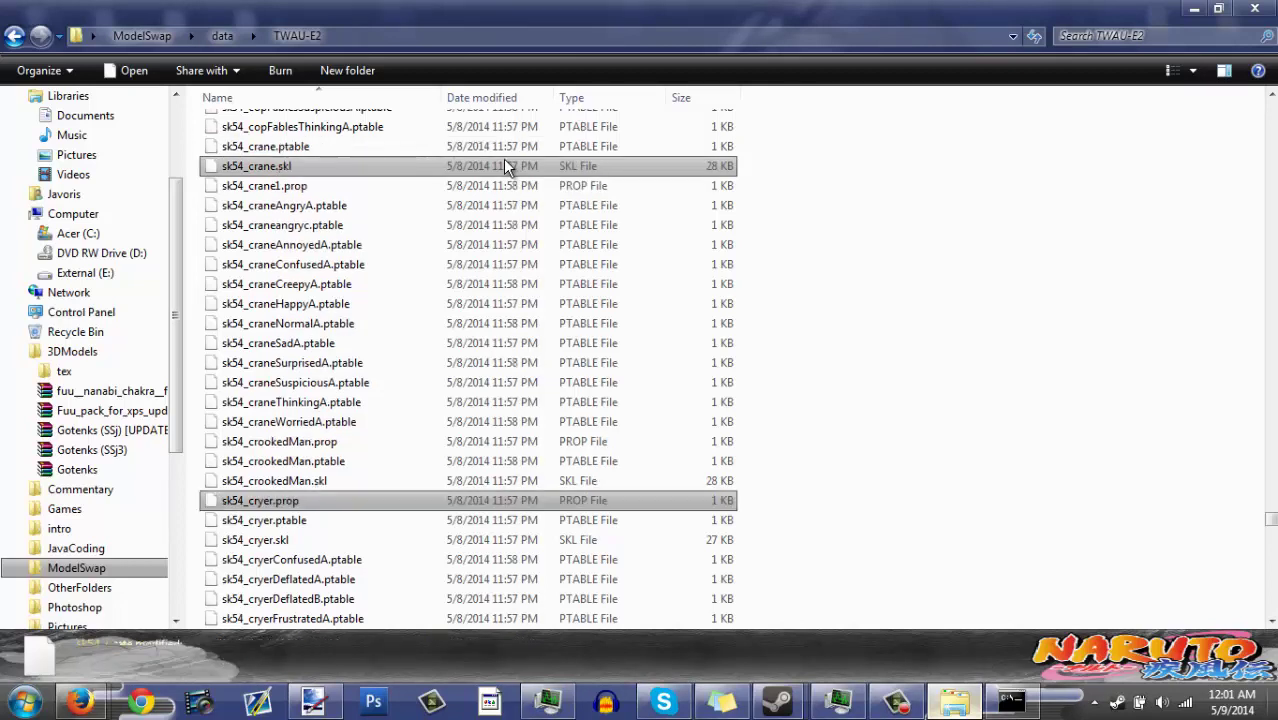
# Step: Rename the temporary sk54_crane1.prop to sk54_crane.prop
pyautogui.click(283, 190)
pyautogui.click(280, 188)
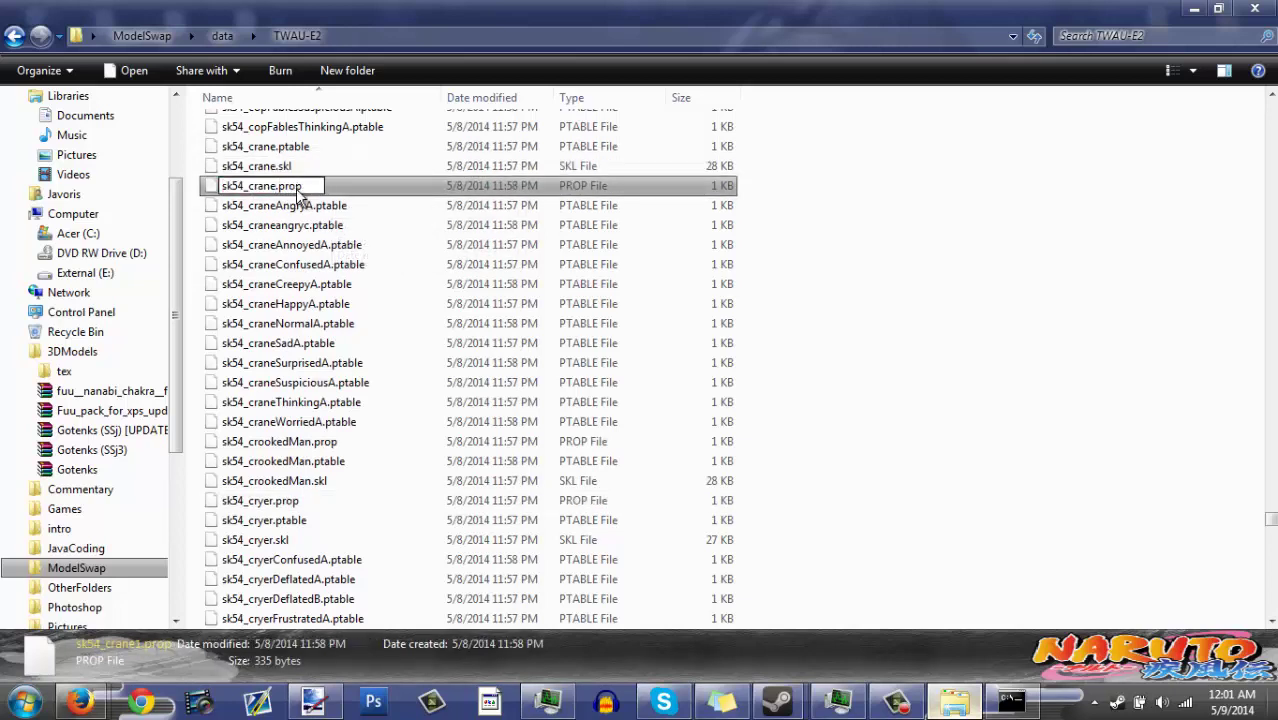
pyautogui.press('Return')
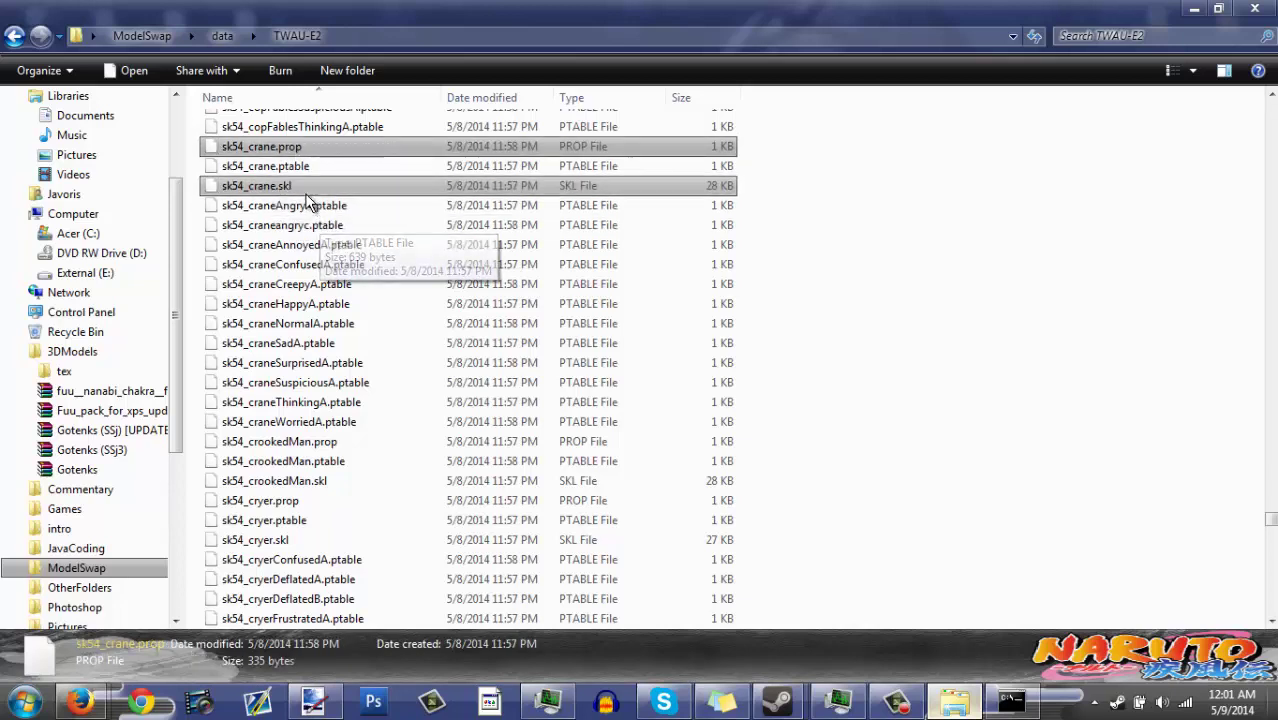
pyautogui.scroll(-2, 310, 205)
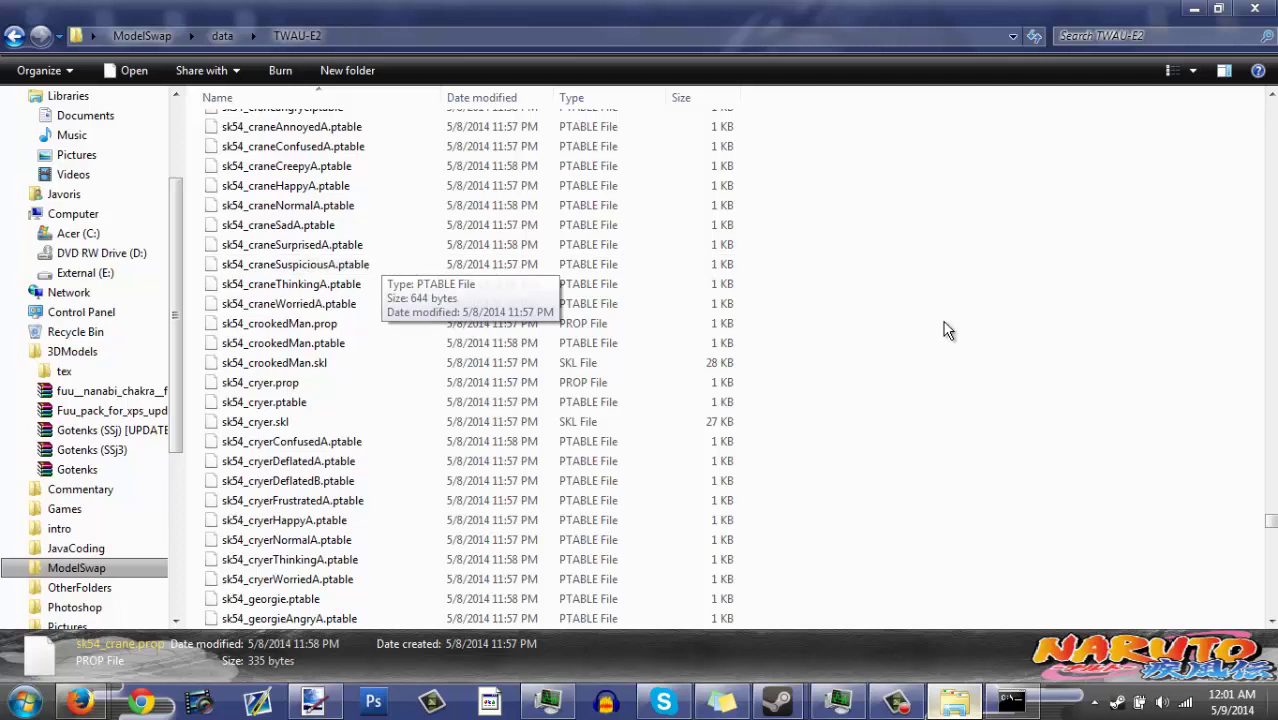
# Step: Return from TWAU-E2 to the data folder and minimize the Explorer window
pyautogui.moveTo(801, 340); pyautogui.dragTo(320, 166)
pyautogui.moveTo(787, 330); pyautogui.dragTo(524, 183)
pyautogui.click(826, 228)
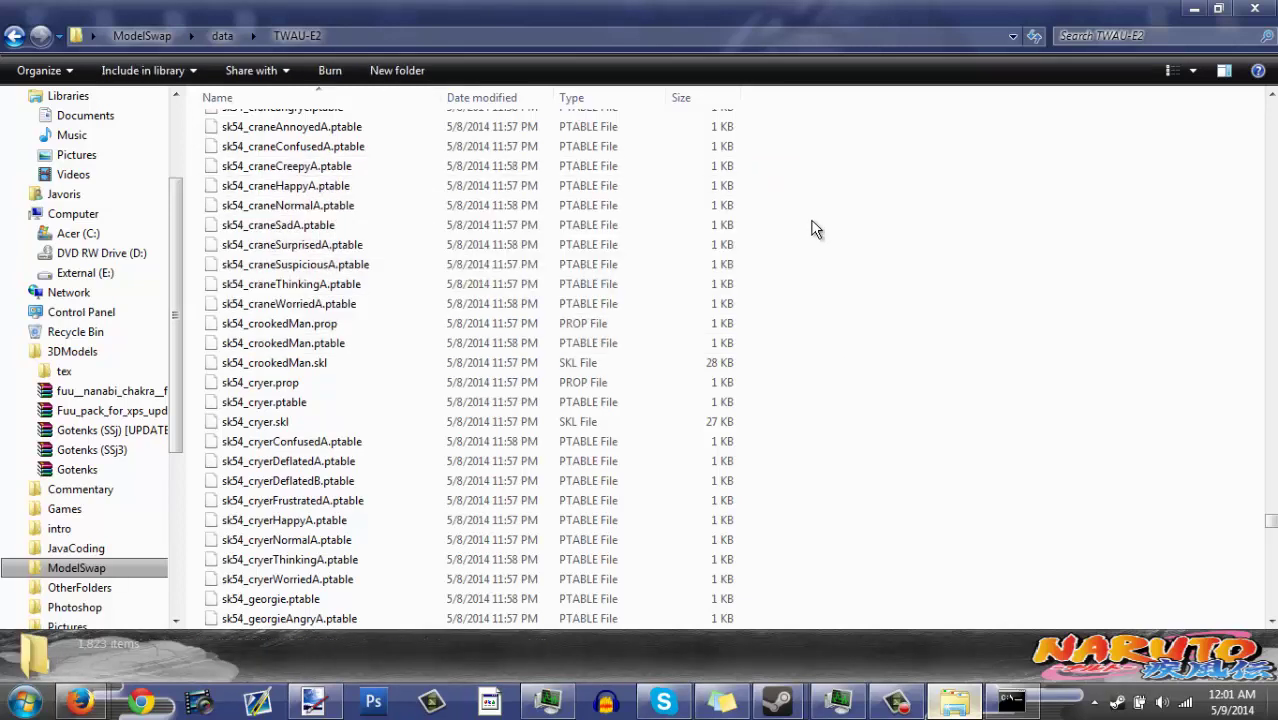
pyautogui.click(222, 36)
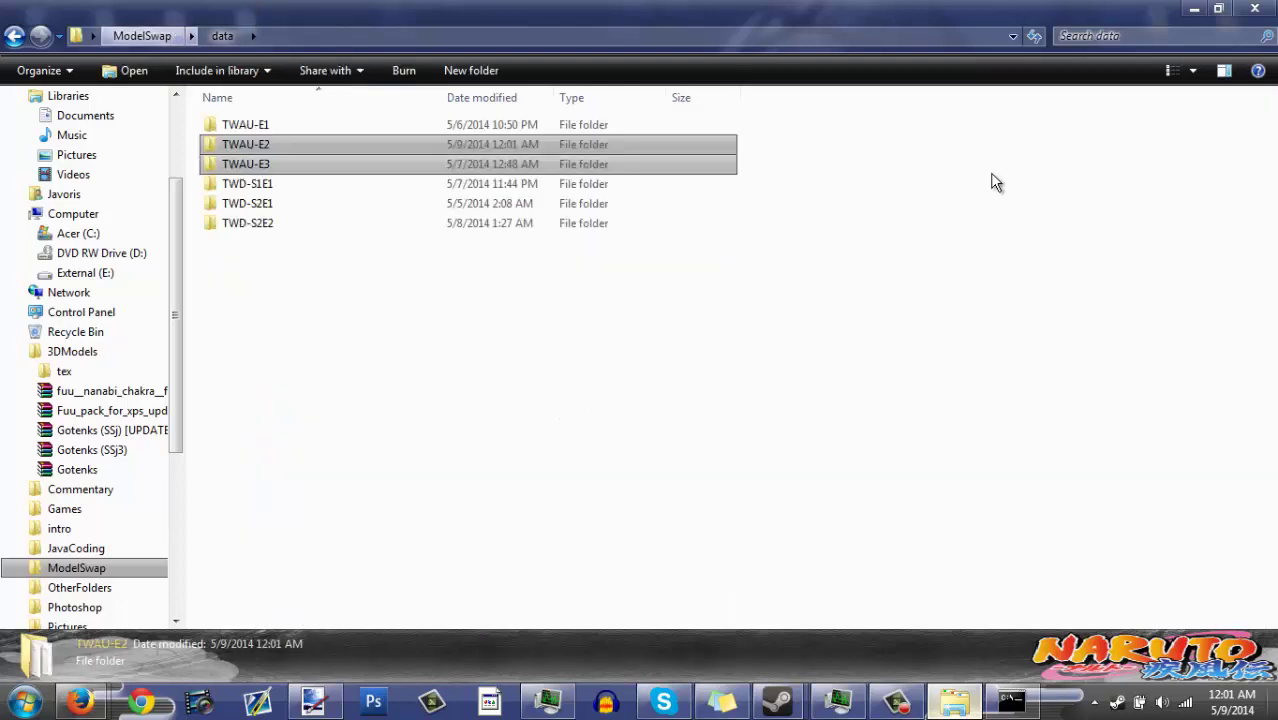
pyautogui.click(1193, 12)
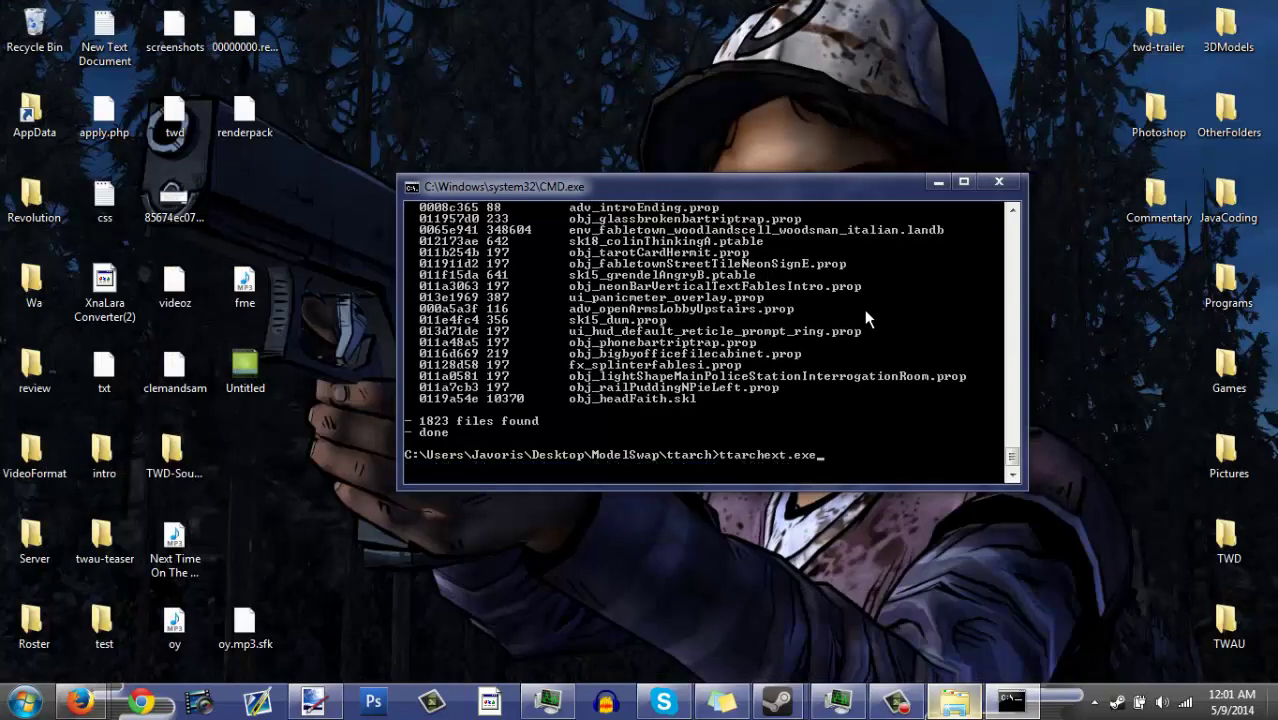
# Step: Append -b -V 7 54 and output archive "E:\ModelSwap\0.ttarch2" to the ttarchext.exe command
pyautogui.write('-b -V 7 54')
pyautogui.write('"E:\\0.ttarc')
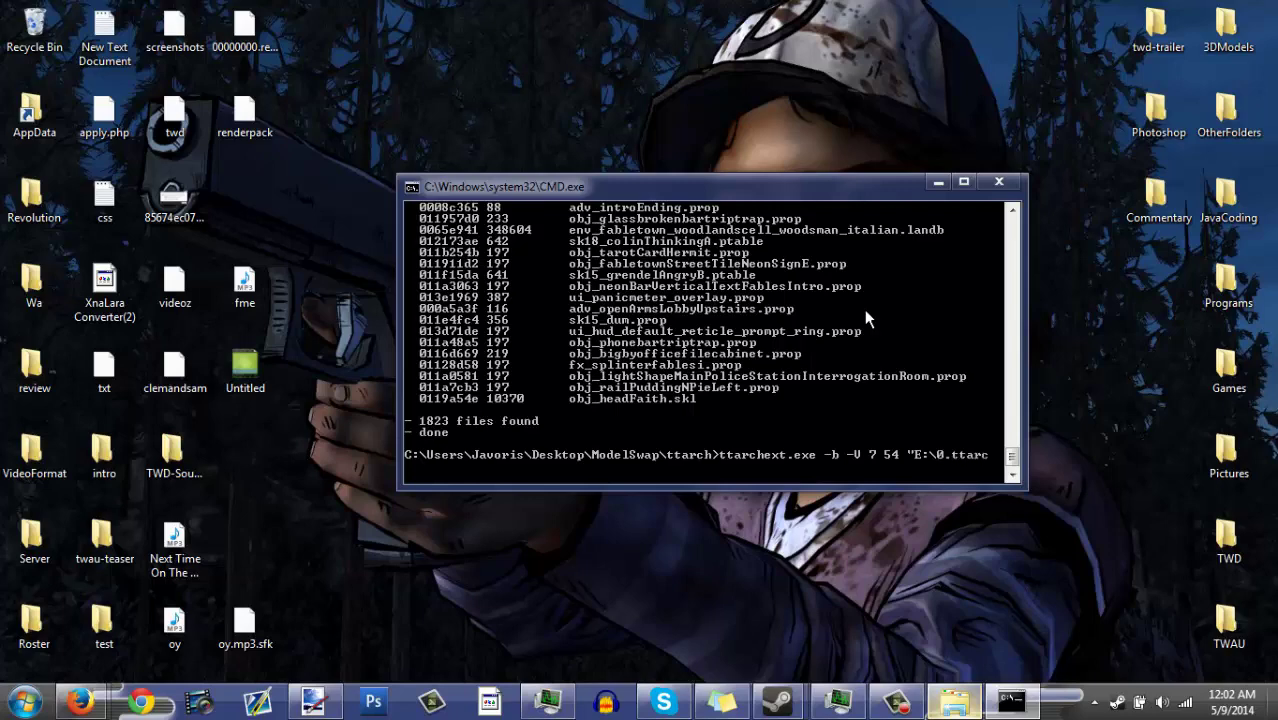
pyautogui.write('h2"')
pyautogui.press('BackSpace')
pyautogui.press('BackSpace')
pyautogui.press('BackSpace')
pyautogui.press('BackSpace')
pyautogui.press('BackSpace')
pyautogui.press('BackSpace')
pyautogui.press('BackSpace')
pyautogui.press('BackSpace')
pyautogui.press('BackSpace')
pyautogui.press('BackSpace')
pyautogui.write('ModelSwap\\0.ttarch2')
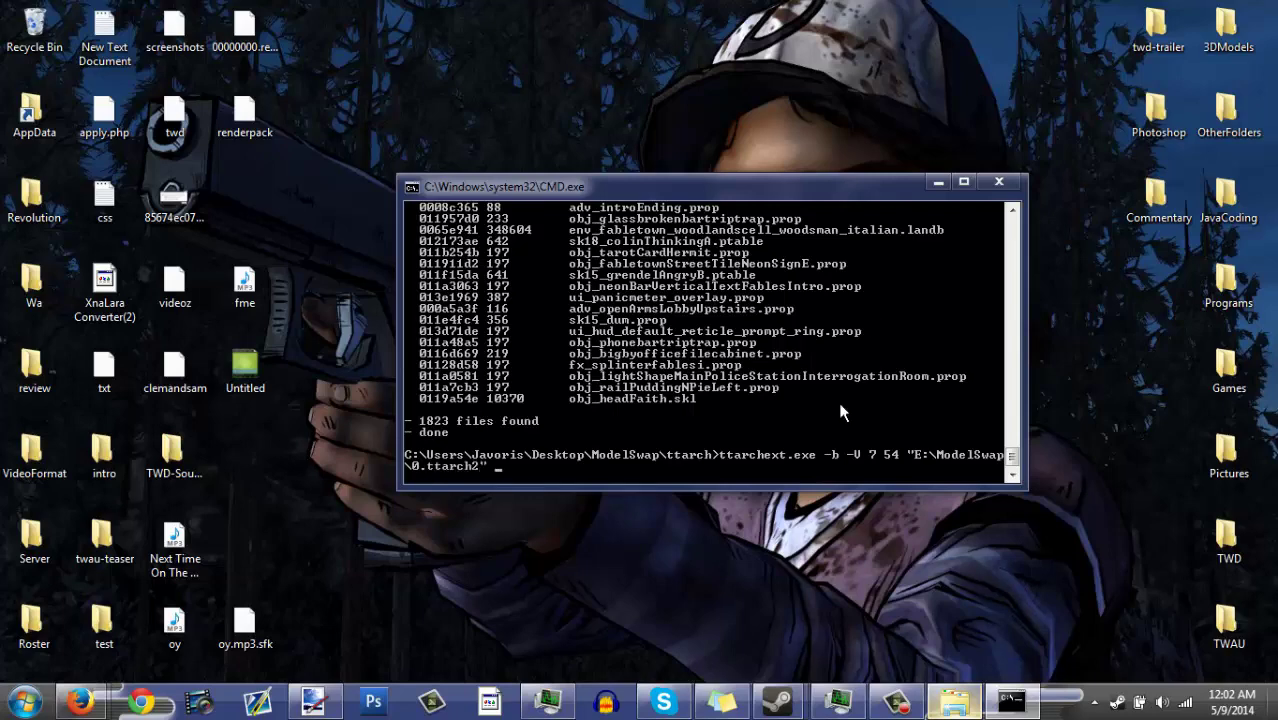
pyautogui.click(953, 700)
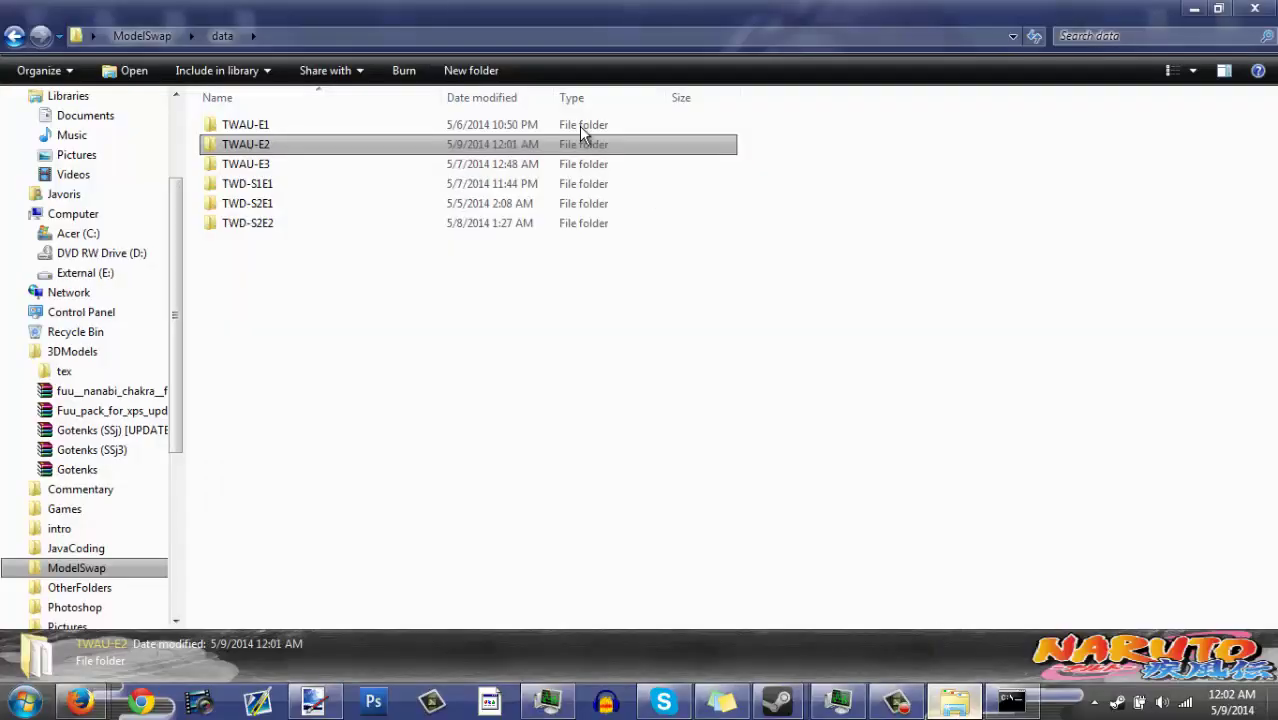
# Step: Paste the TWAU-E2 folder path from Explorer's address bar onto the end of the ttarchext command
pyautogui.doubleClick(280, 147)
pyautogui.click(360, 35)
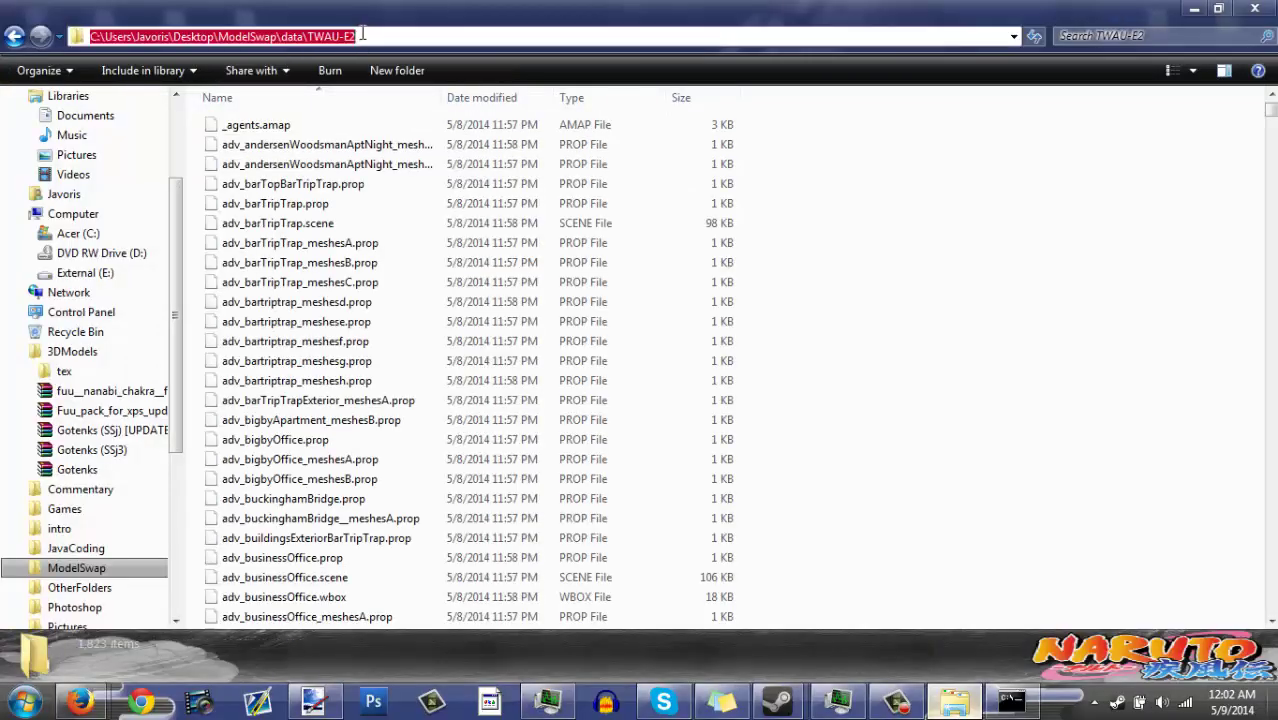
pyautogui.click(1194, 9)
pyautogui.rightClick(581, 451)
pyautogui.click(622, 500)
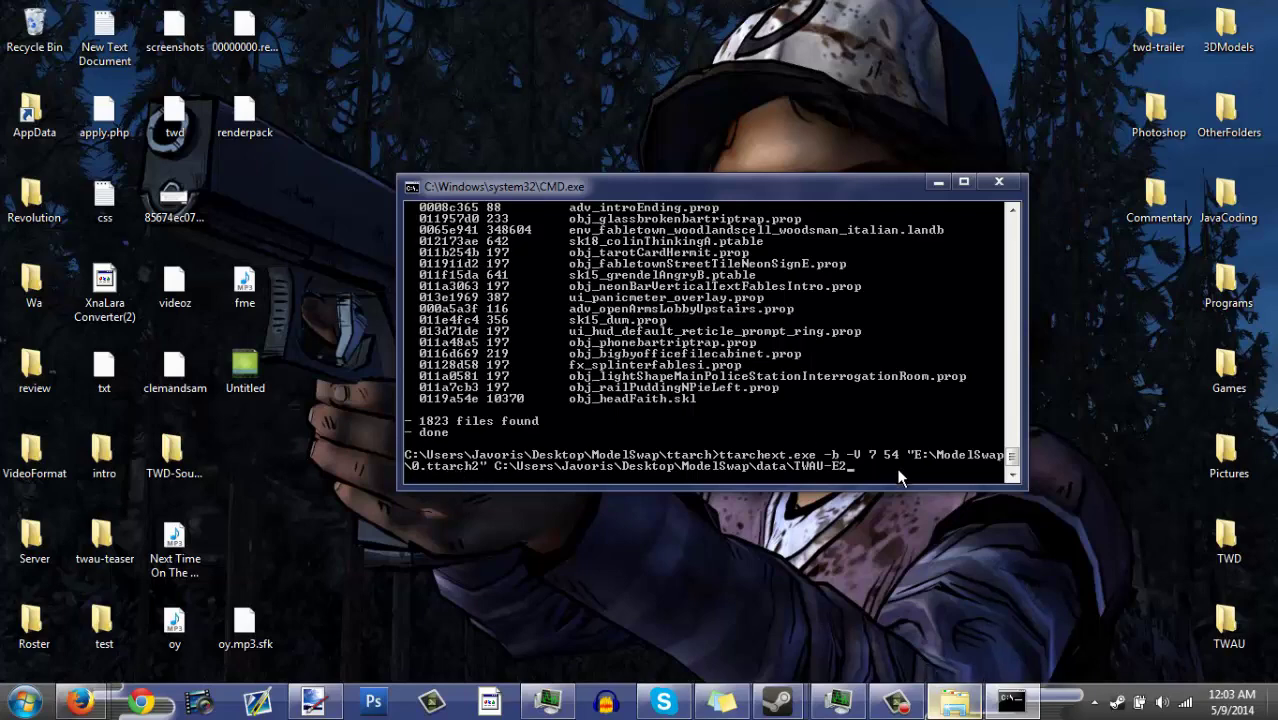
# Step: Run the ttarchext command to pack TWAU-E2's 1823 files into 0.ttarch2
pyautogui.press('Return')
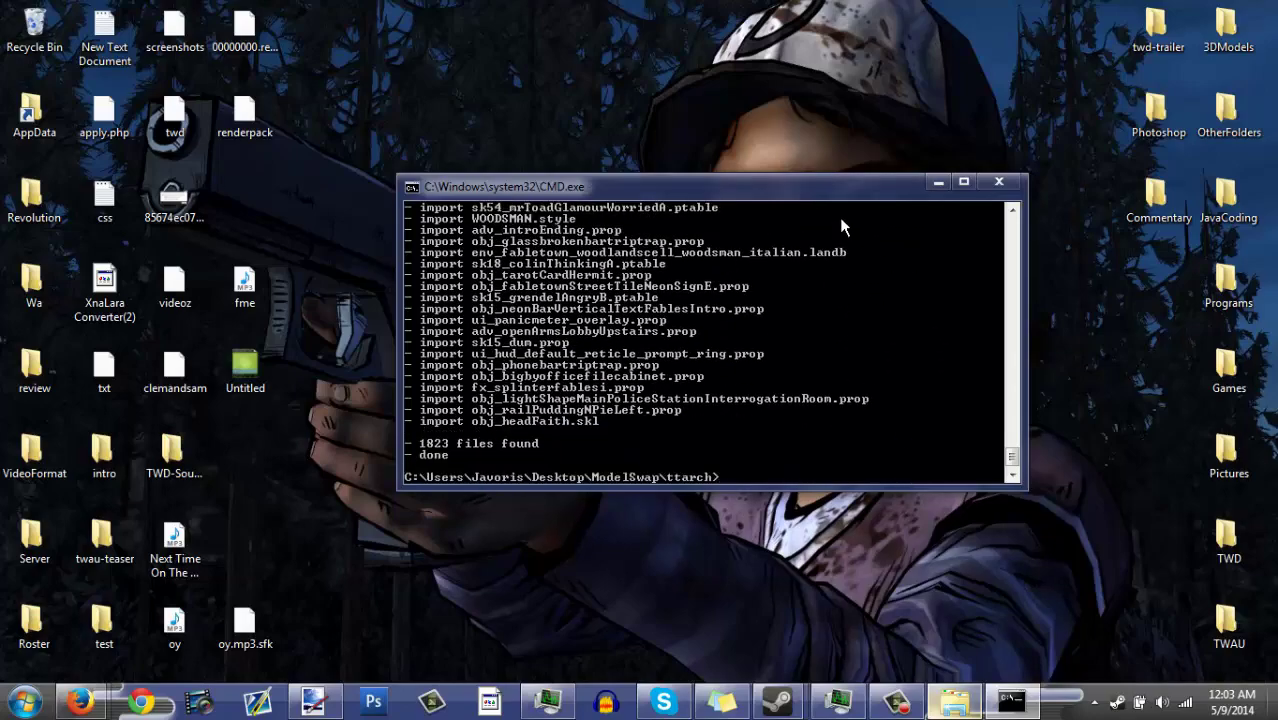
pyautogui.moveTo(839, 191); pyautogui.dragTo(862, 174)
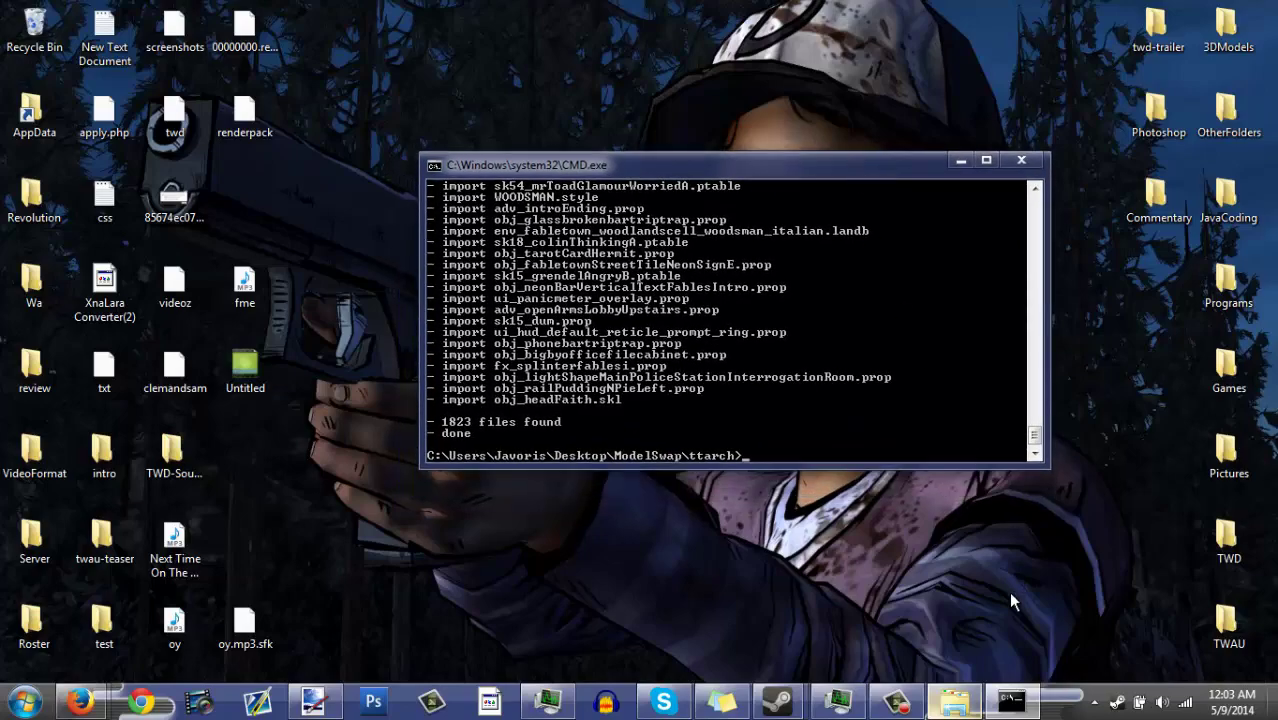
# Step: Check the new 20,426 KB 0.ttarch2 archive in E:\ModelSwap
pyautogui.click(946, 706)
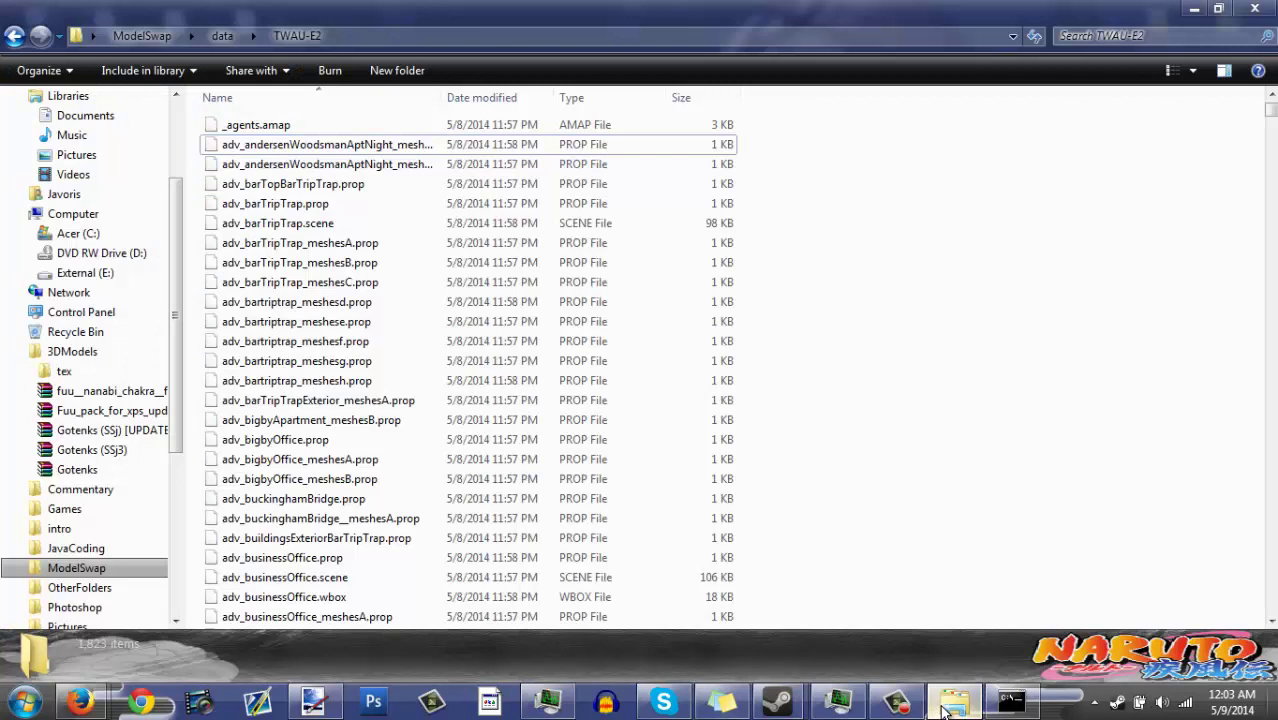
pyautogui.moveTo(178, 322); pyautogui.dragTo(178, 298)
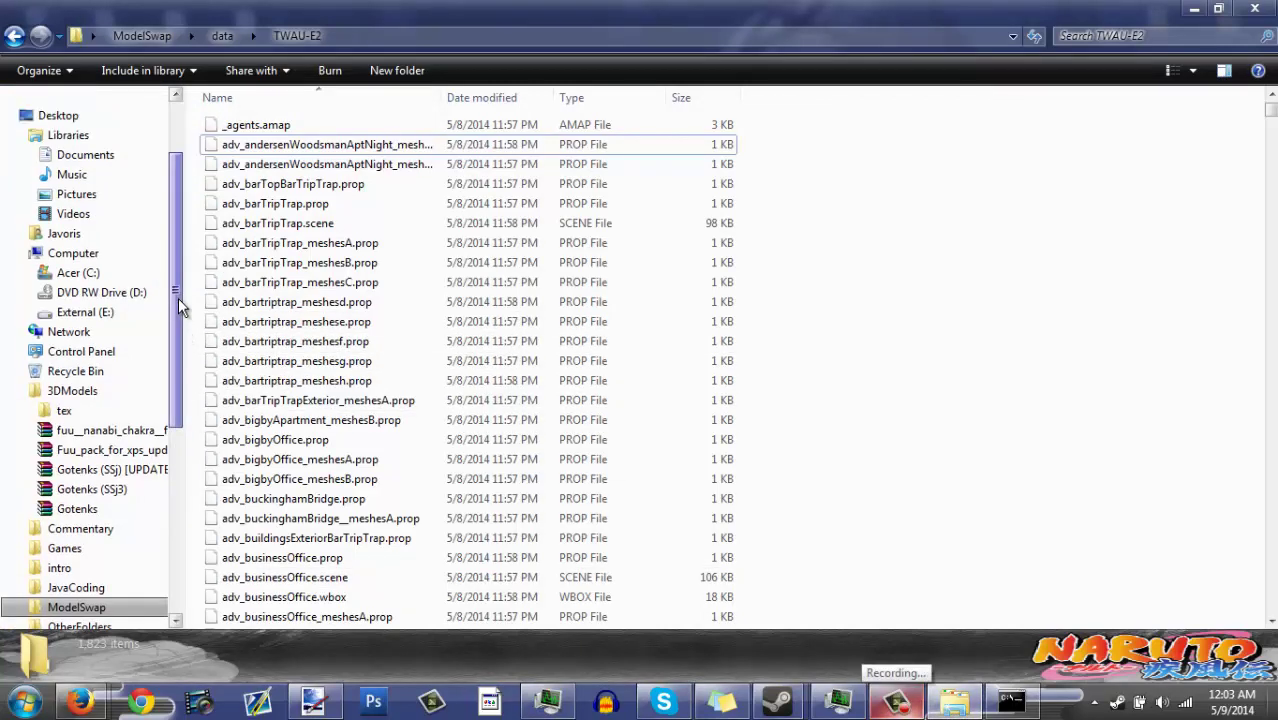
pyautogui.click(95, 312)
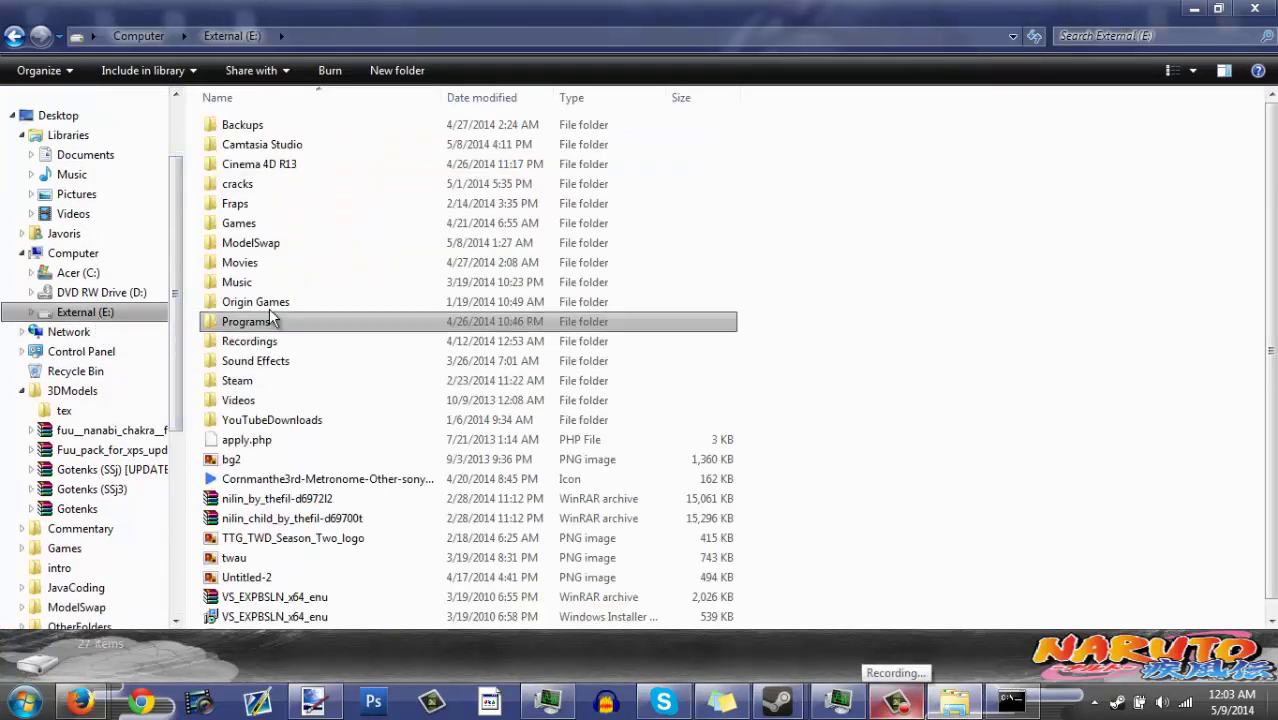
pyautogui.doubleClick(263, 243)
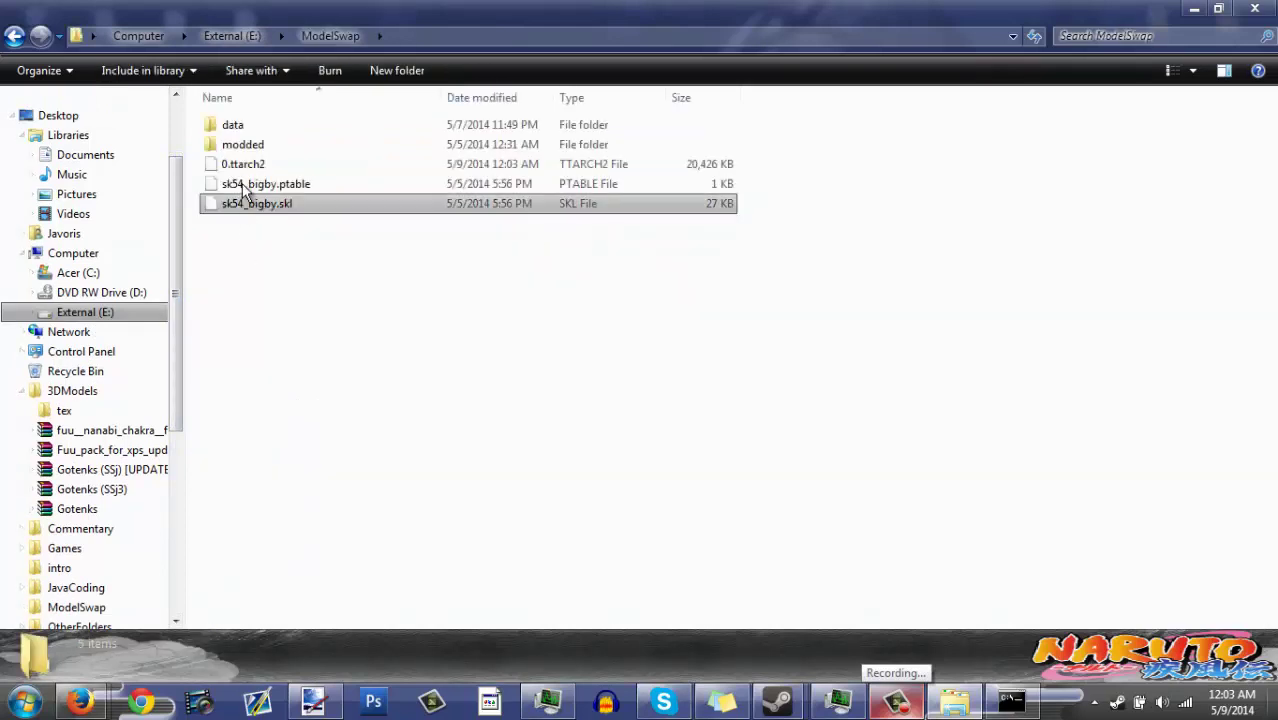
pyautogui.click(245, 166)
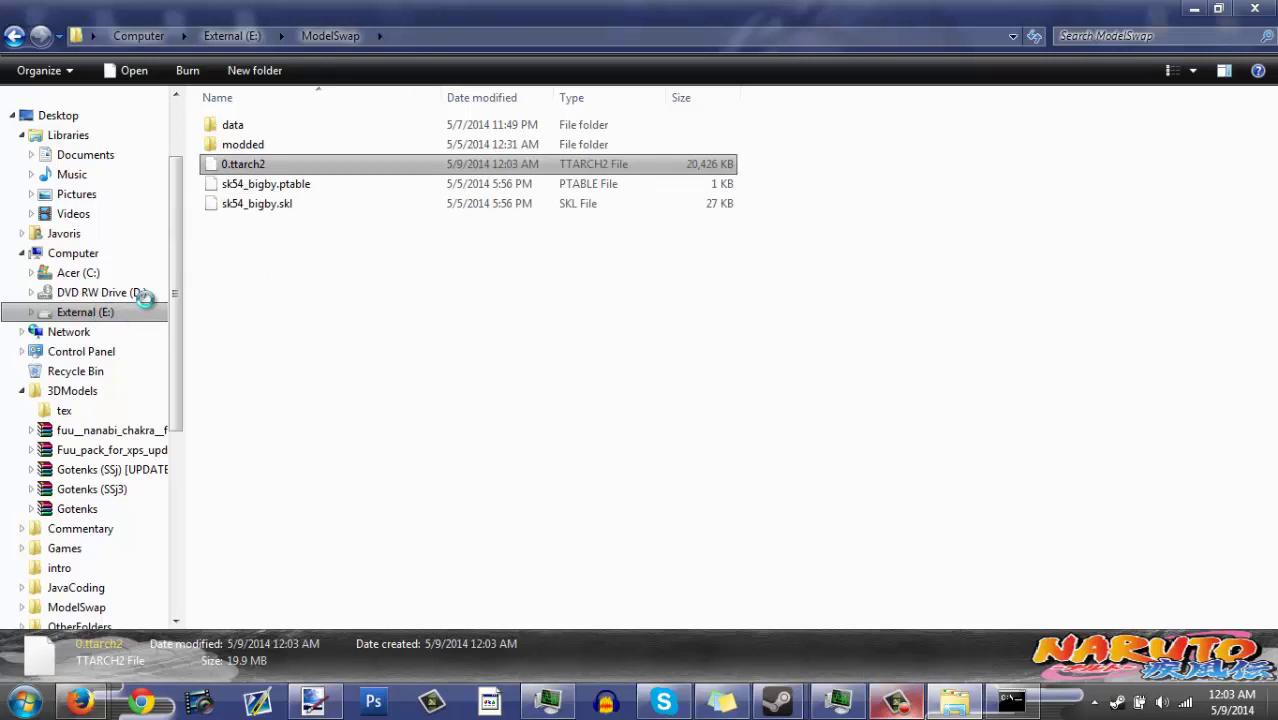
# Step: Open the External (E:) drive in a second Explorer window
pyautogui.rightClick(147, 306)
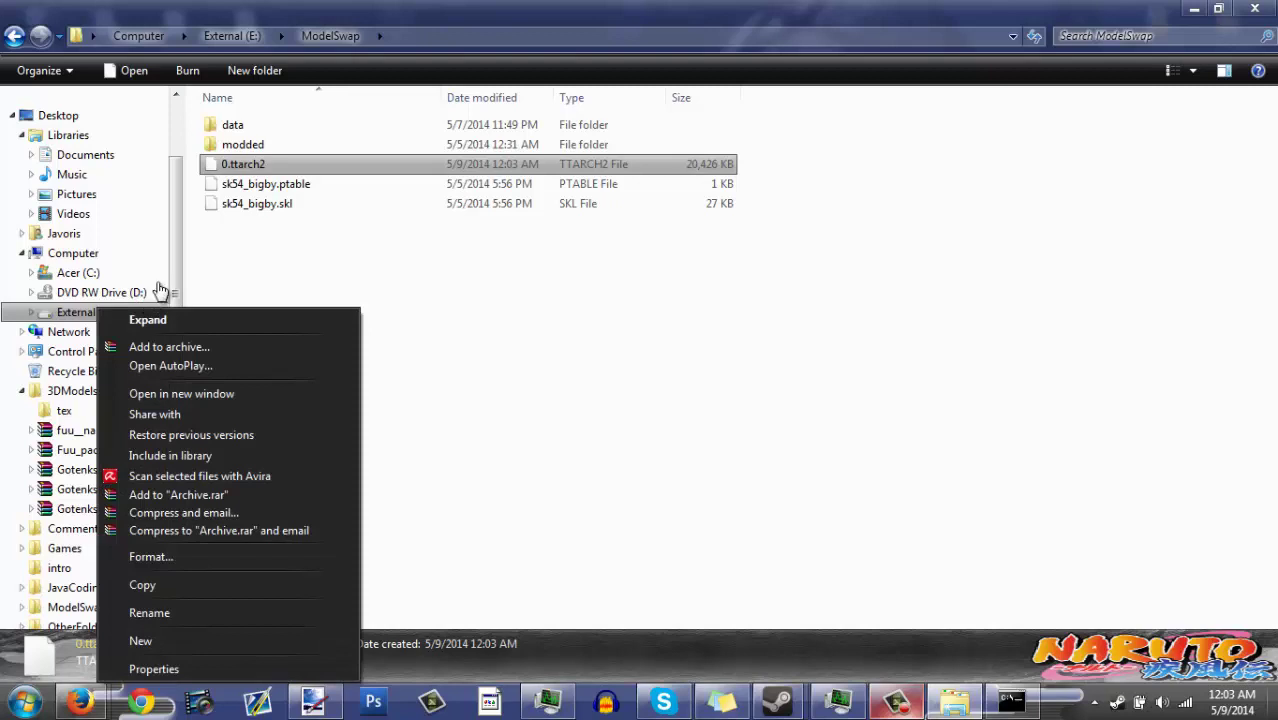
pyautogui.click(195, 396)
pyautogui.click(273, 205)
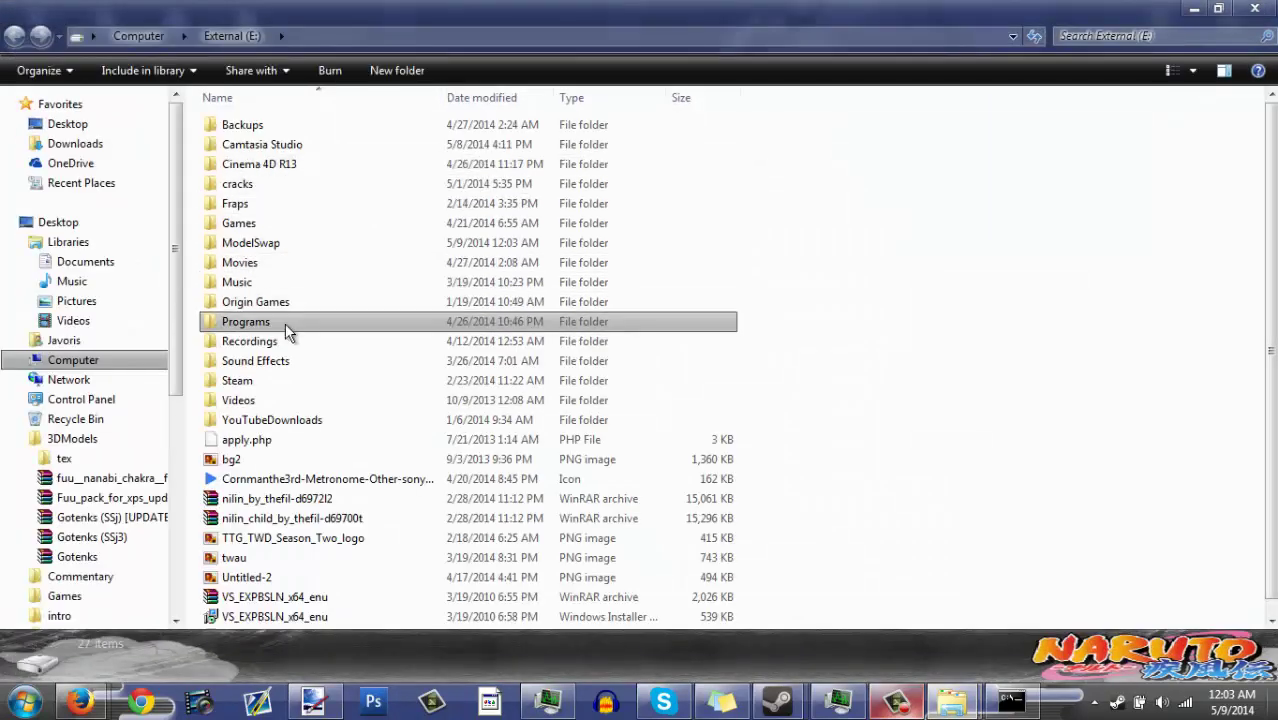
# Step: Go to Steam\SteamApps\common\The Wolf Among Us\Pack and select Fables_pc_Fables102_data.ttarch2's name
pyautogui.doubleClick(250, 381)
pyautogui.doubleClick(262, 146)
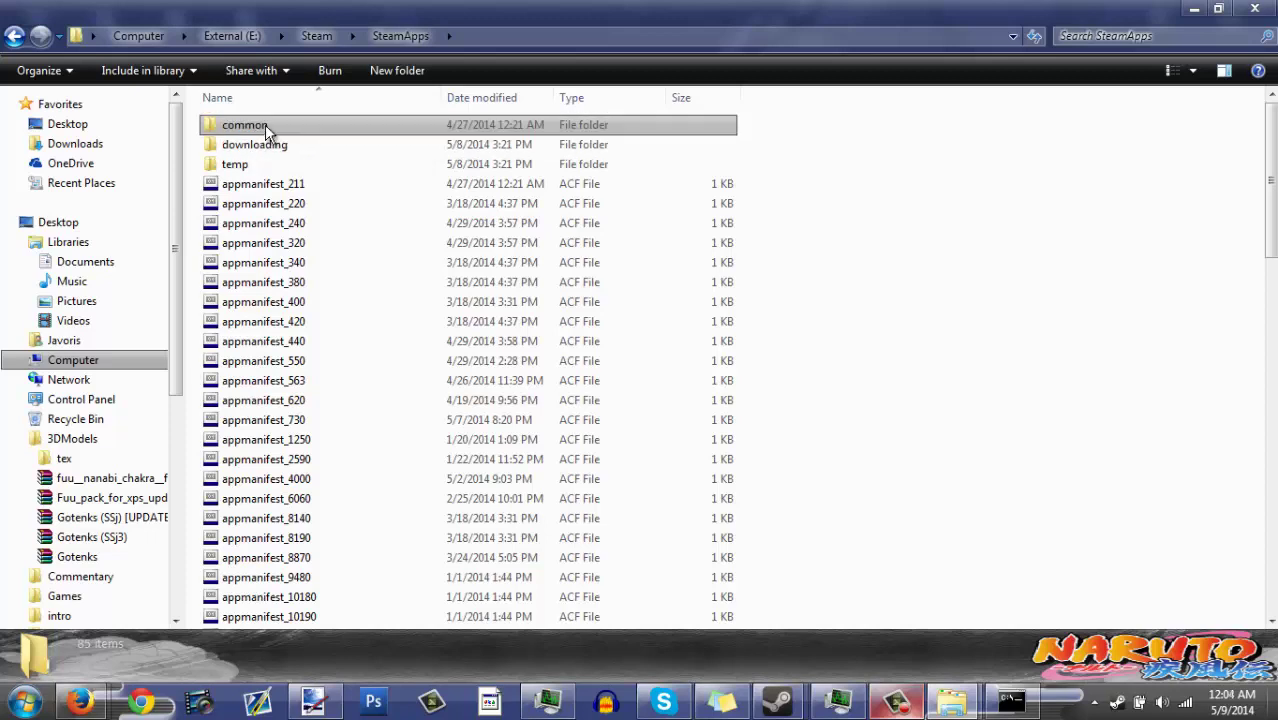
pyautogui.doubleClick(265, 124)
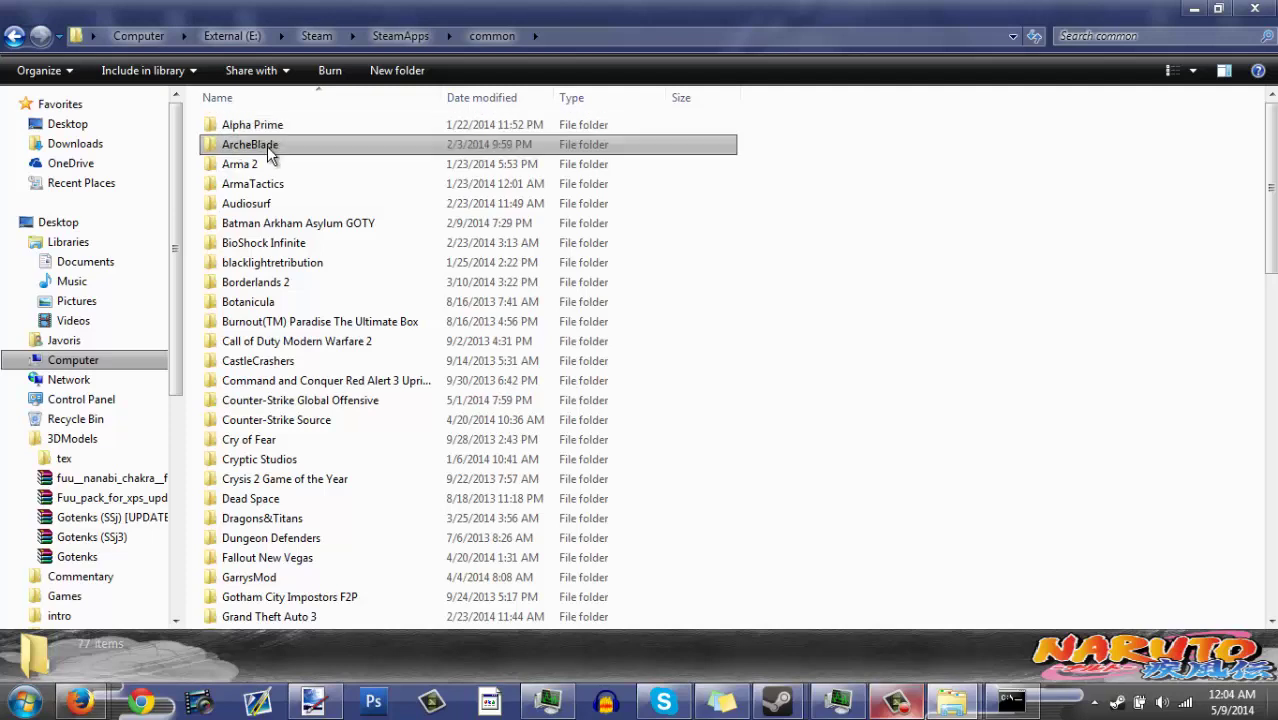
pyautogui.click(285, 266)
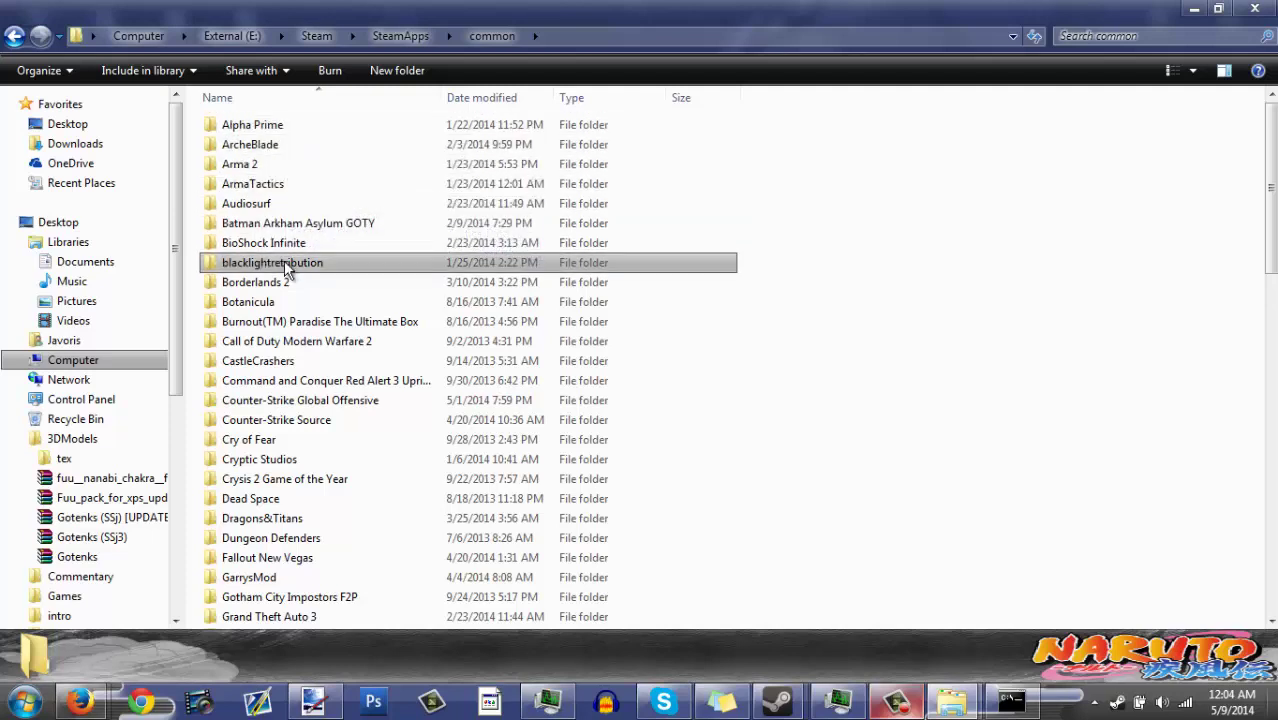
pyautogui.write('the')
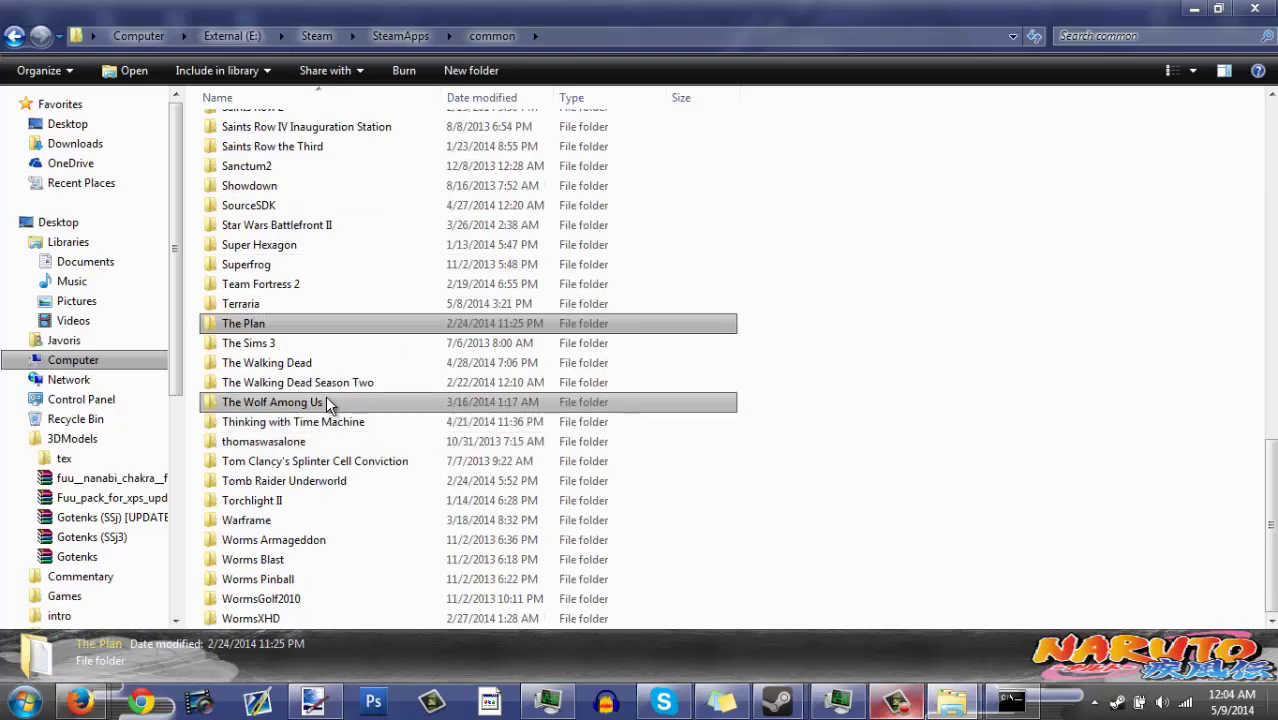
pyautogui.doubleClick(322, 402)
pyautogui.doubleClick(251, 143)
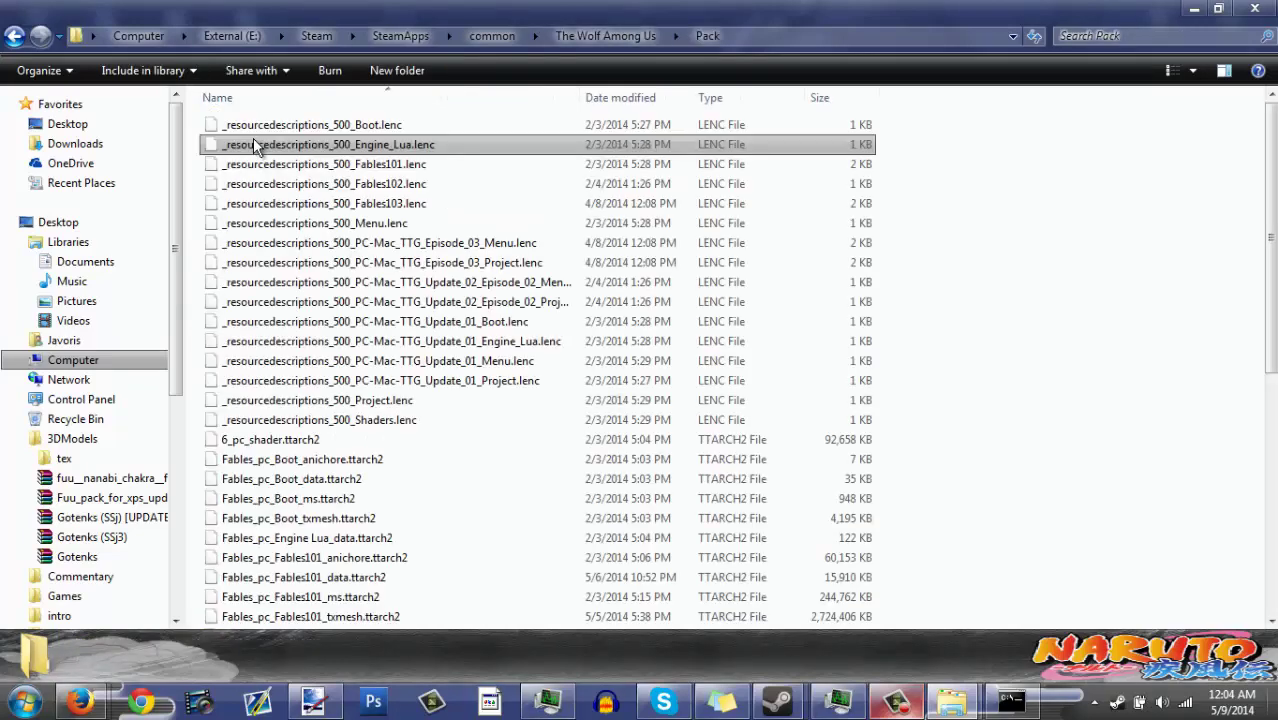
pyautogui.scroll(-2, 418, 459)
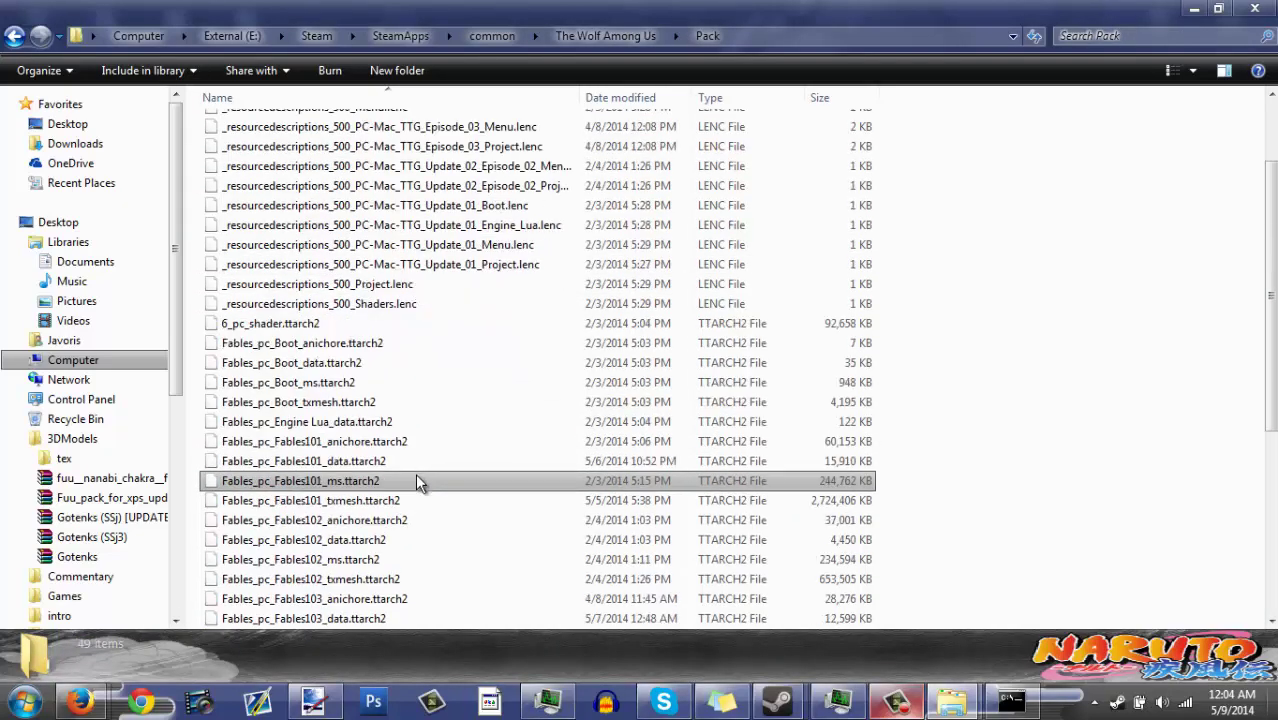
pyautogui.click(330, 544)
pyautogui.click(330, 546)
pyautogui.hotkey('ctrl', 'c')
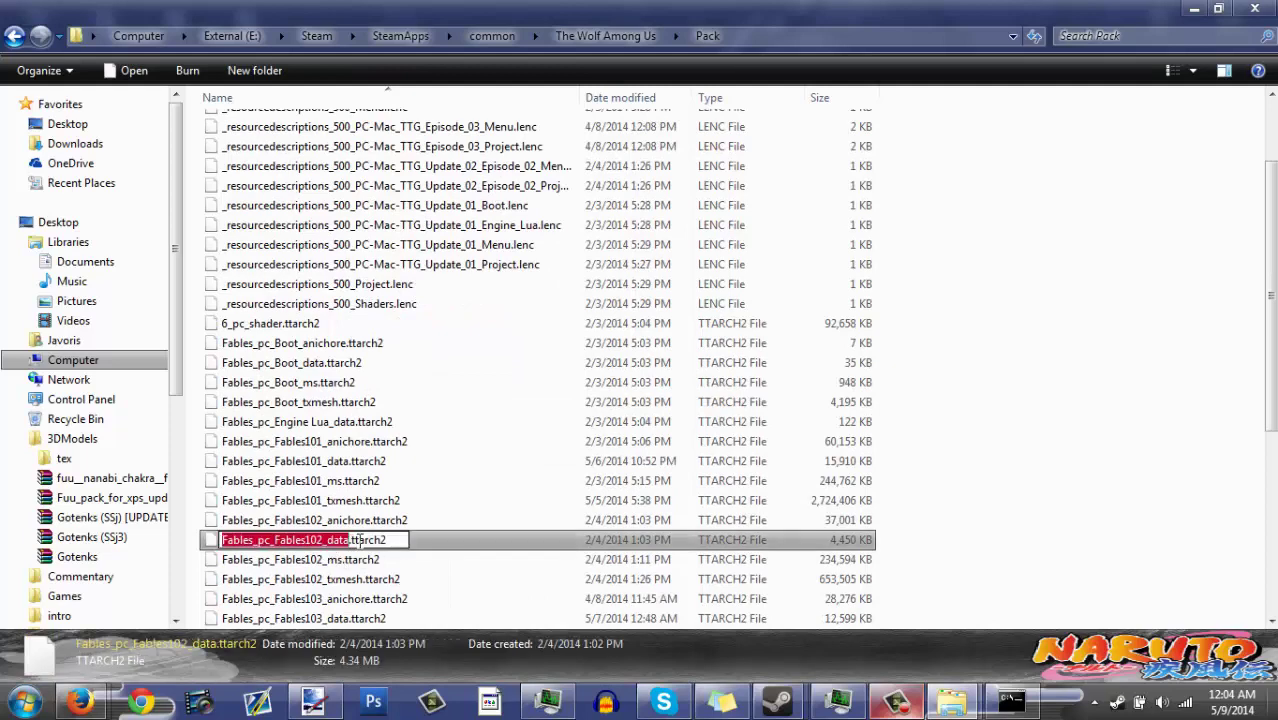
# Step: Delete the game's original Fables_pc_Fables102_data.ttarch2 to the Recycle Bin
pyautogui.press('Escape')
pyautogui.press('Delete')
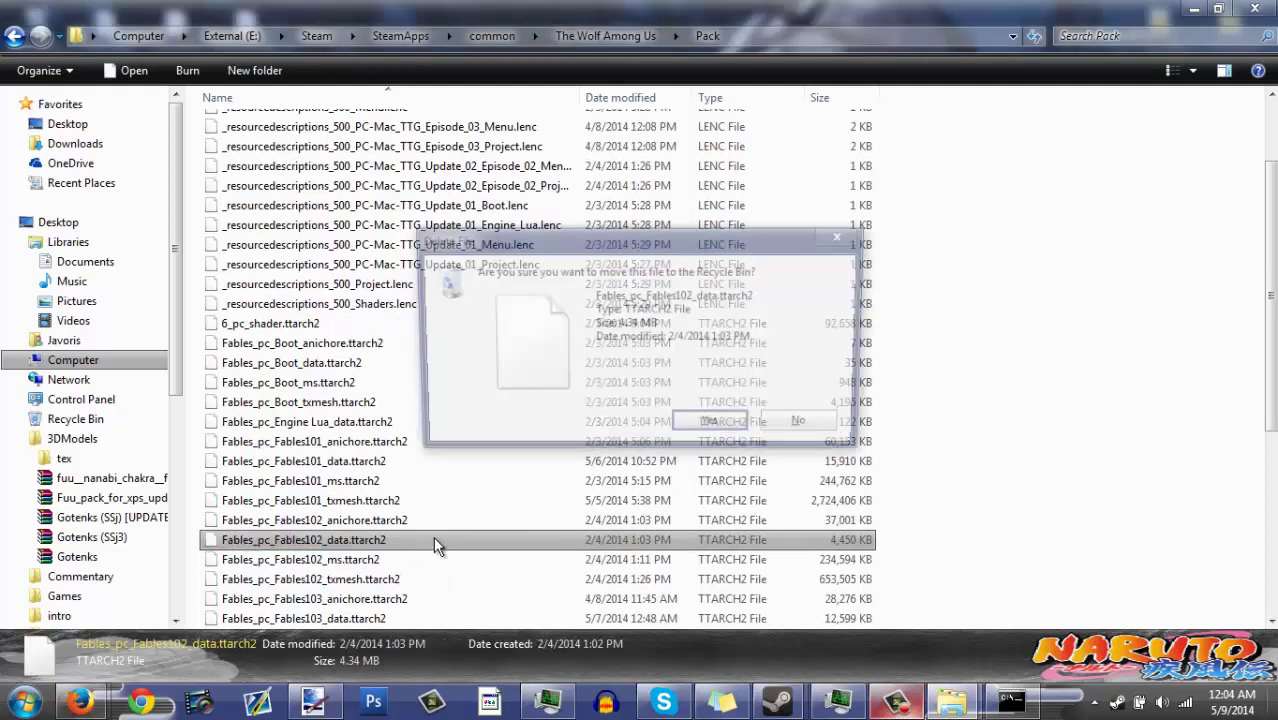
pyautogui.click(708, 430)
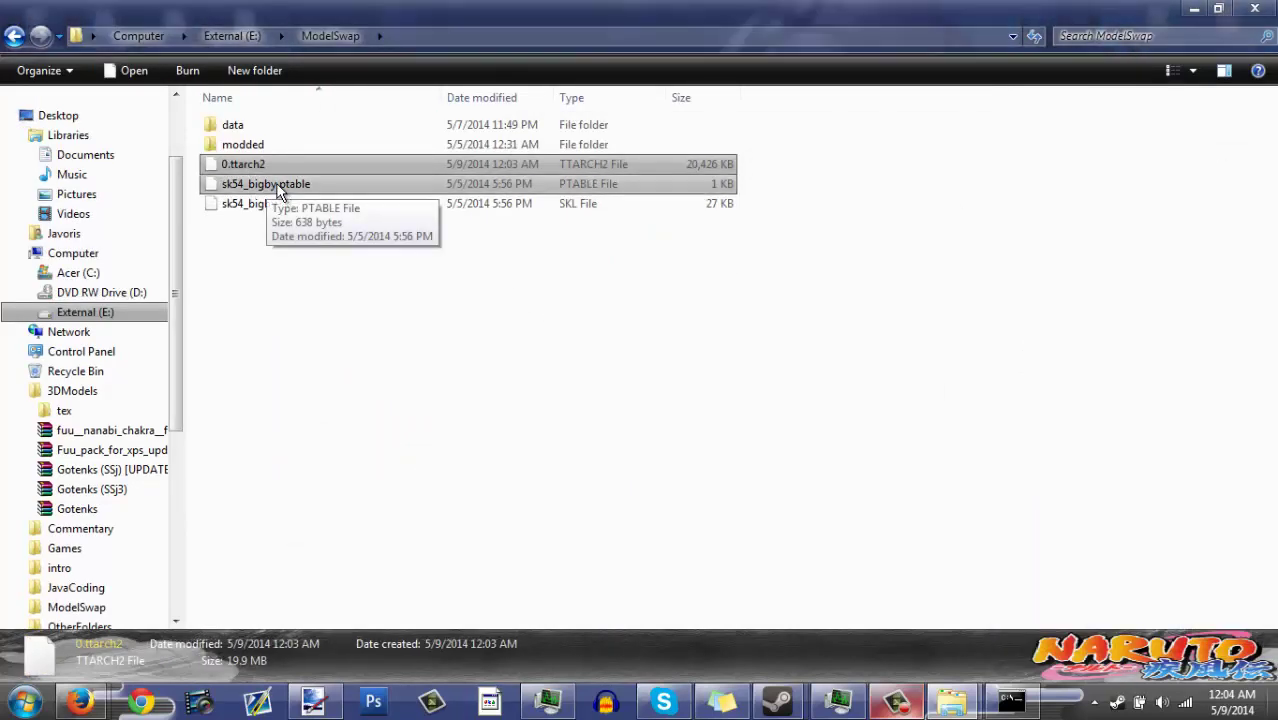
# Step: Rename 0.ttarch2 in ModelSwap to Fables_pc_Fables102_data.ttarch2 and remove it from the folder
pyautogui.click(245, 164)
pyautogui.hotkey('ctrl', 'v')
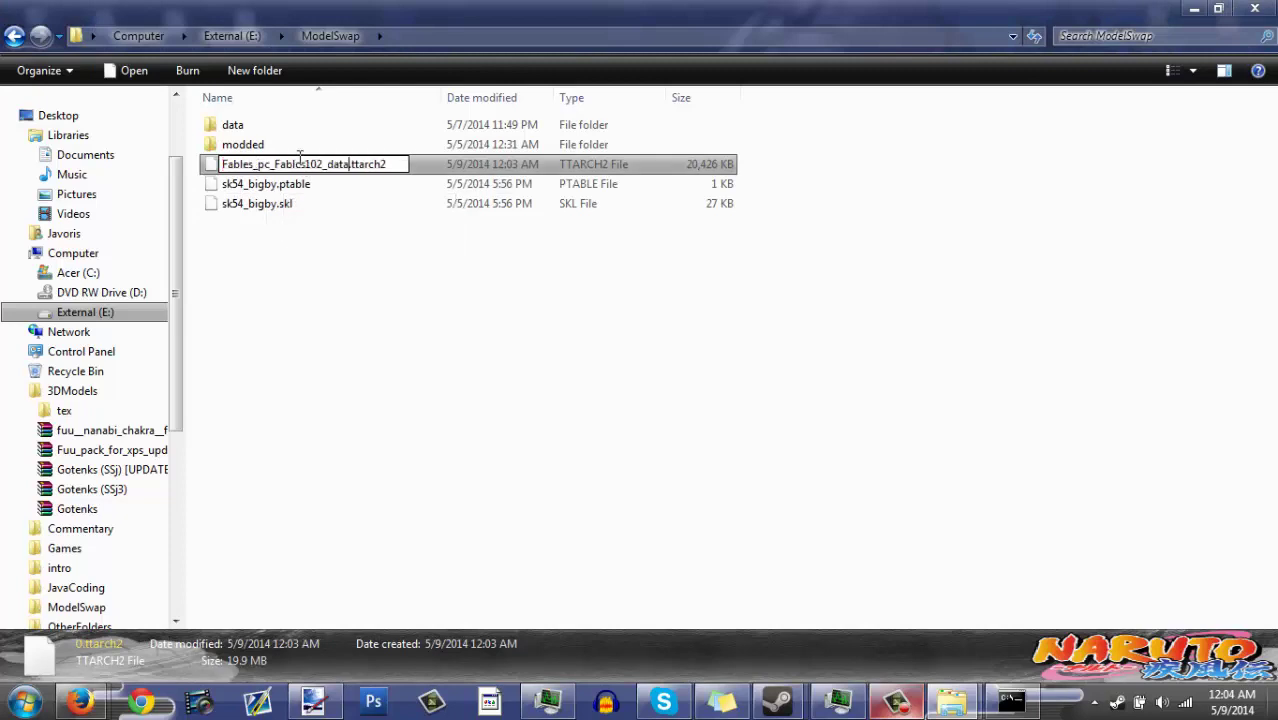
pyautogui.press('Return')
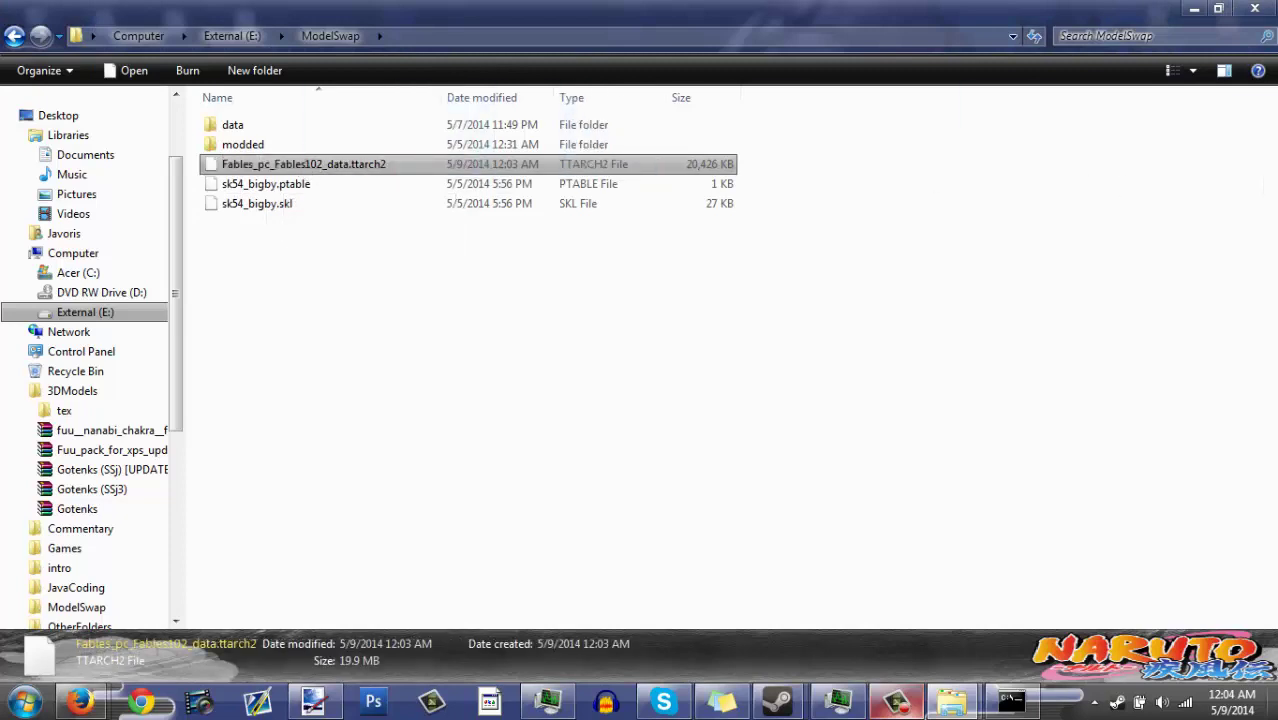
pyautogui.press('Delete')
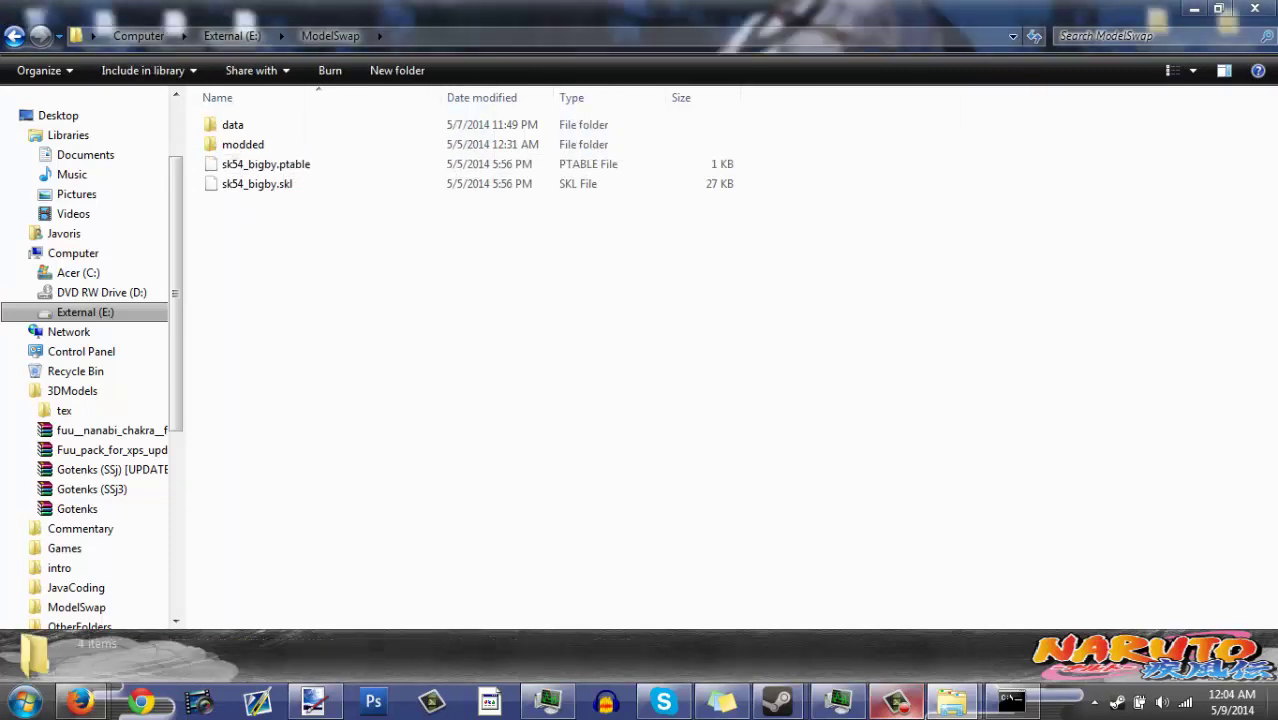